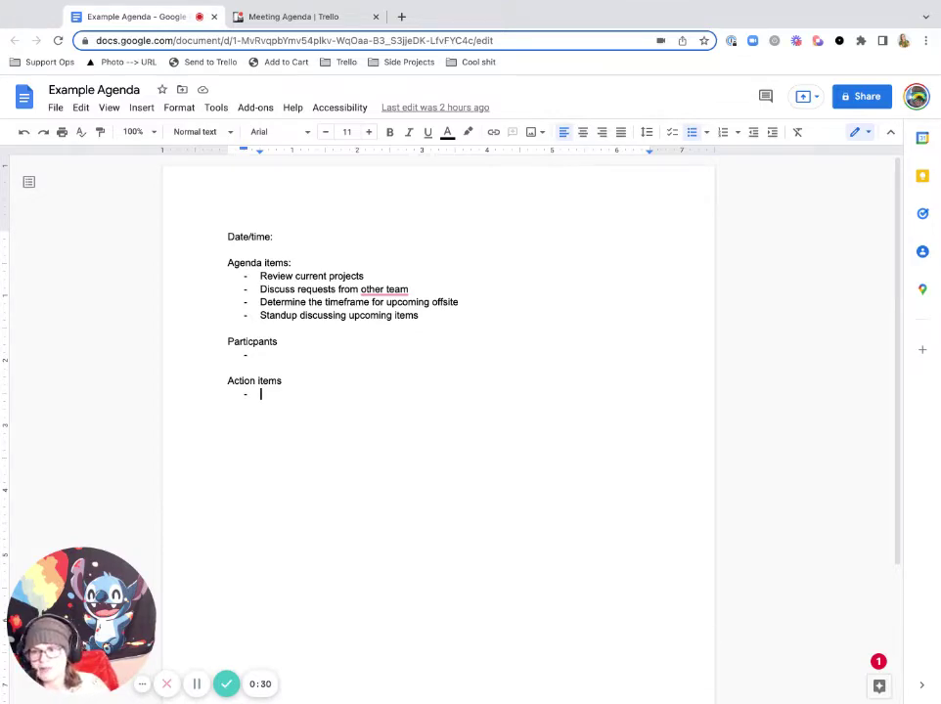
Leave the empty Action items list and try highlighting the agenda items in Example Agenda
key("Return")
key("Return")
left_click_drag(226, 236, 355, 528)
left_click(372, 528)
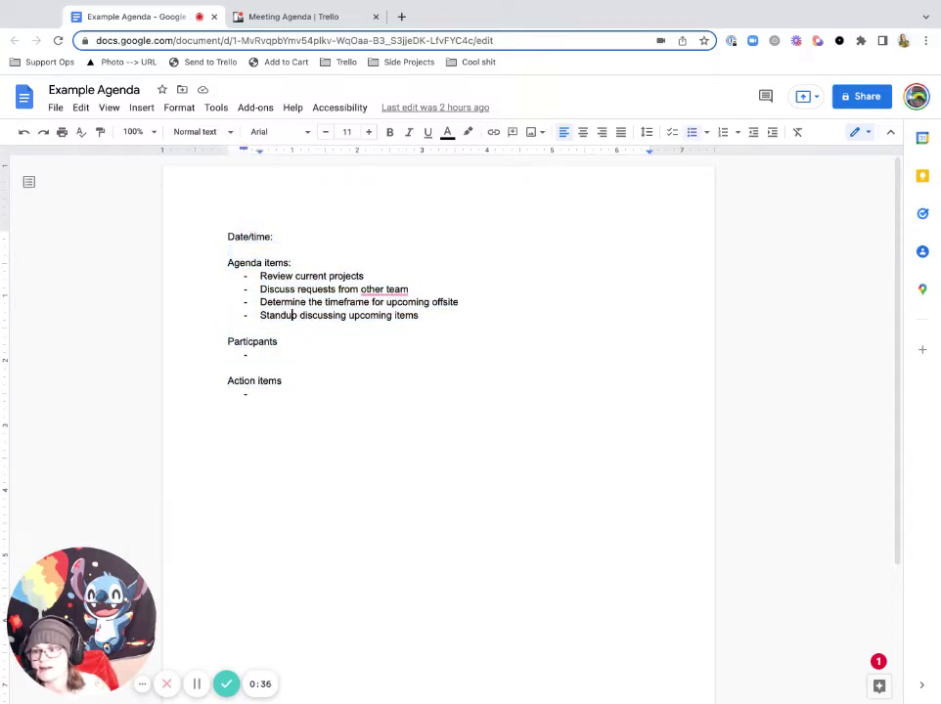
left_click_drag(259, 276, 231, 328)
double_click(231, 367)
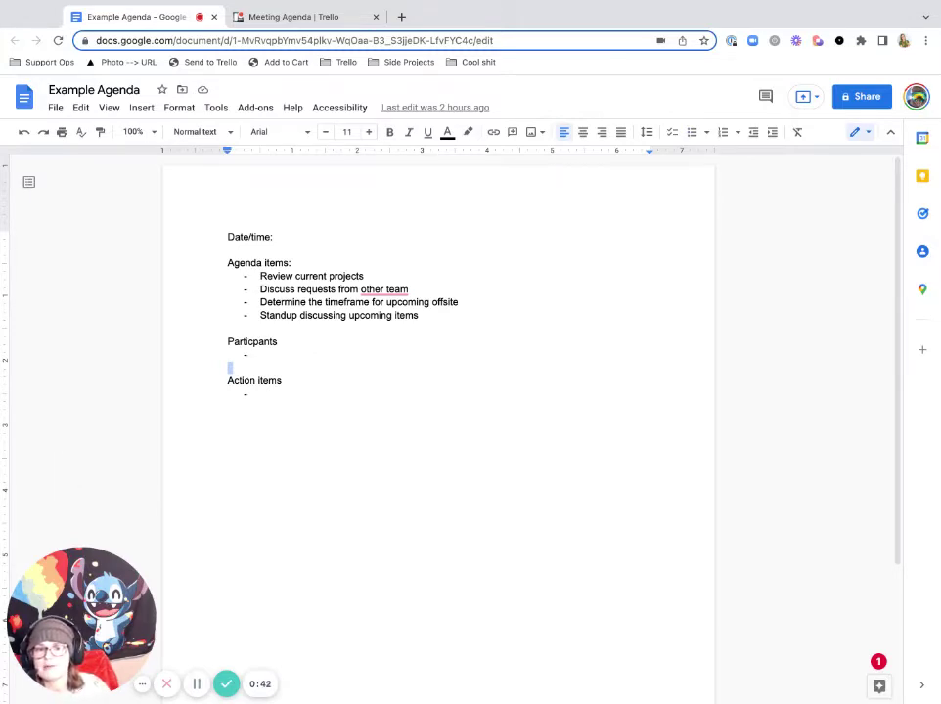
key("ctrl+z")
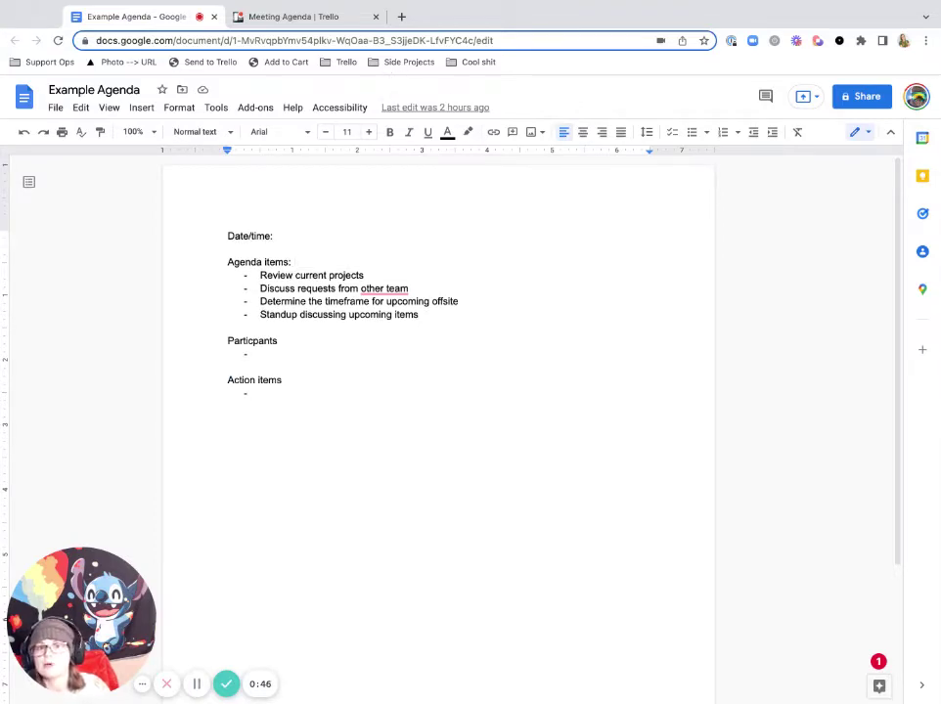
On the Trello board, open the Feb 28th 2022 list's actions and cancel Archive all
left_click(293, 17)
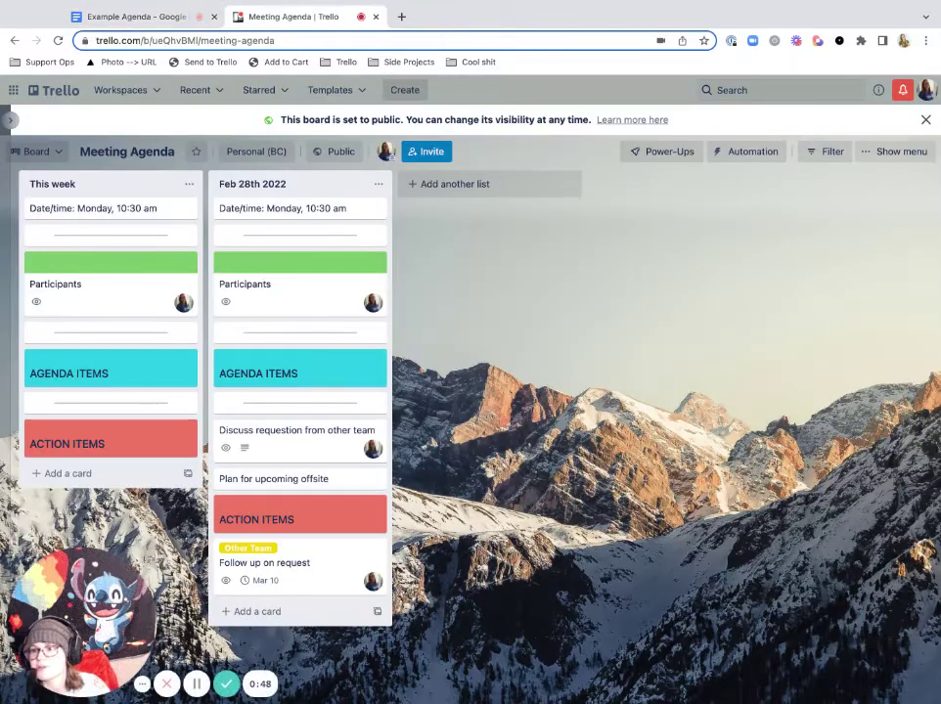
left_click(377, 184)
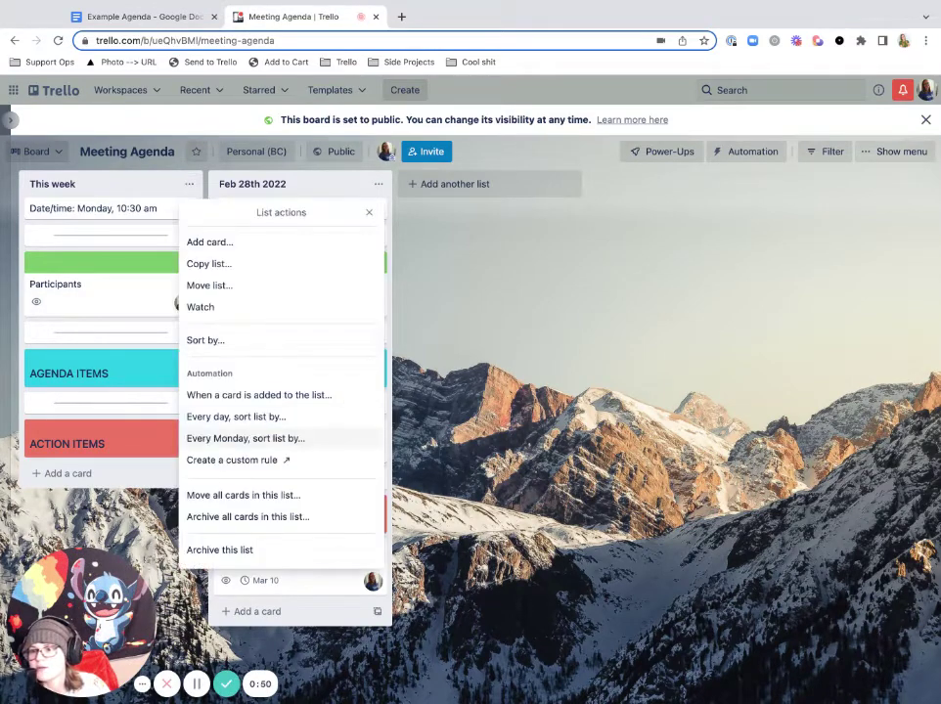
left_click(202, 516)
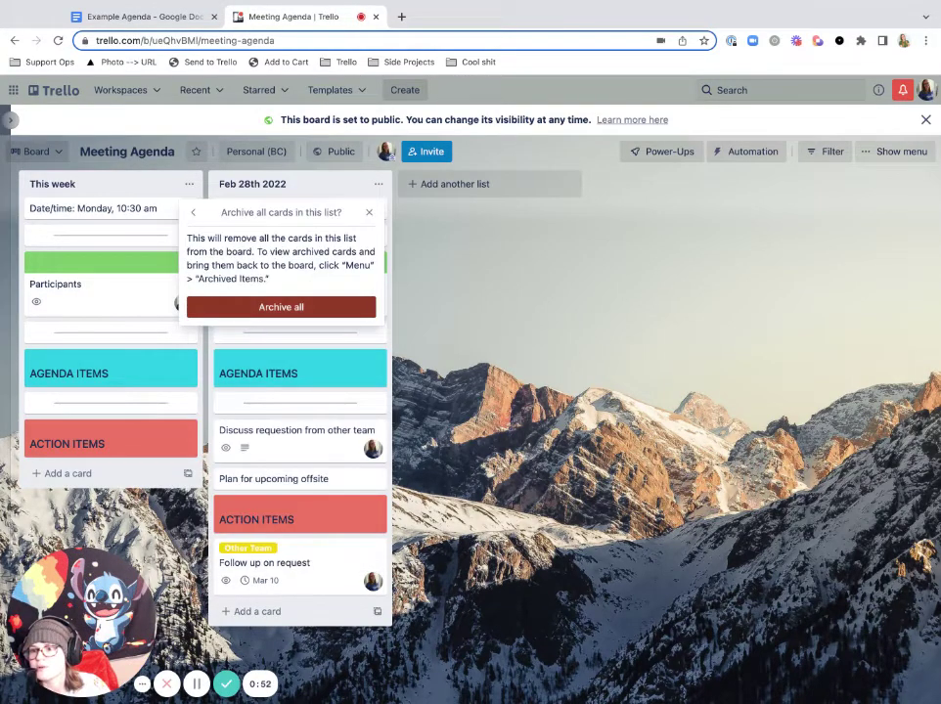
left_click(193, 211)
left_click(525, 195)
Rename the This week list to 'Template'
left_click(52, 183)
type("Template")
key("Return")
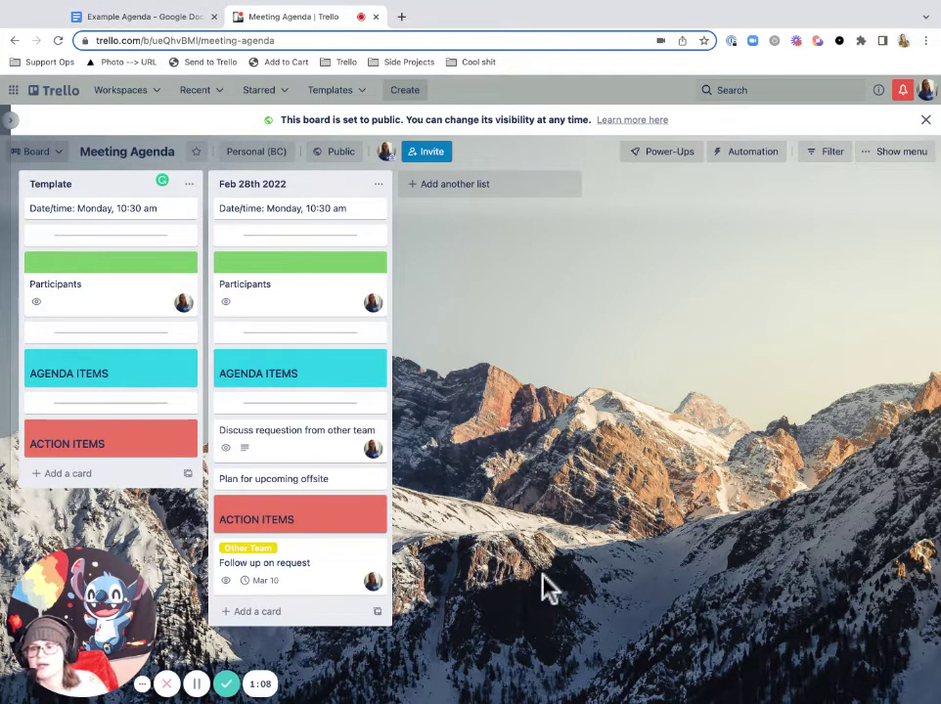
Add a 'Discuss new meeting format' card to Template, then return to the Example Agenda doc
type("n")
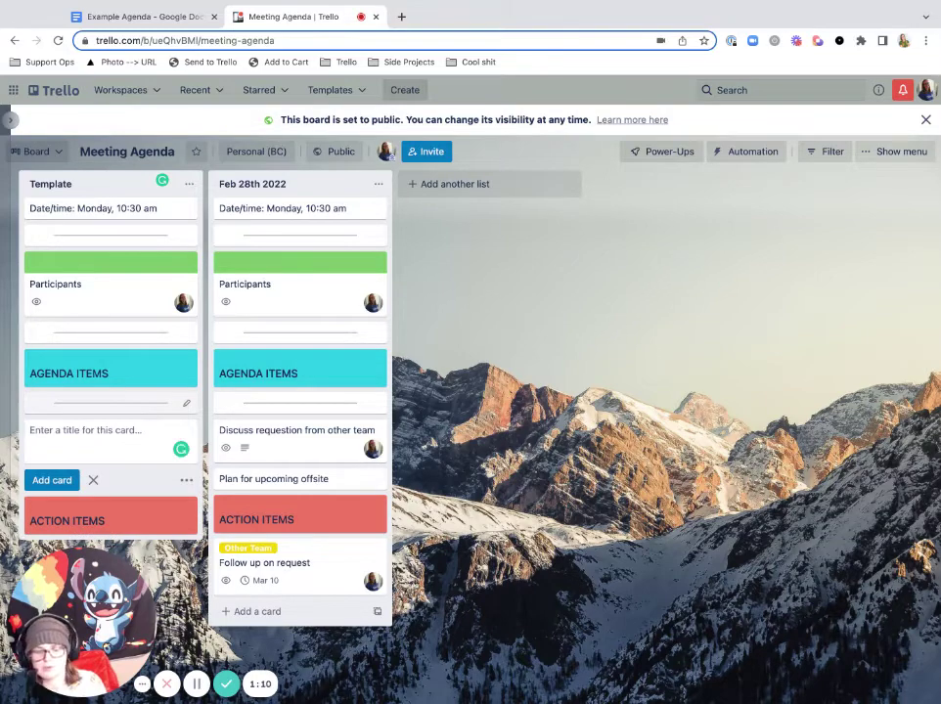
type("Discu")
key("BackSpace")
key("BackSpace")
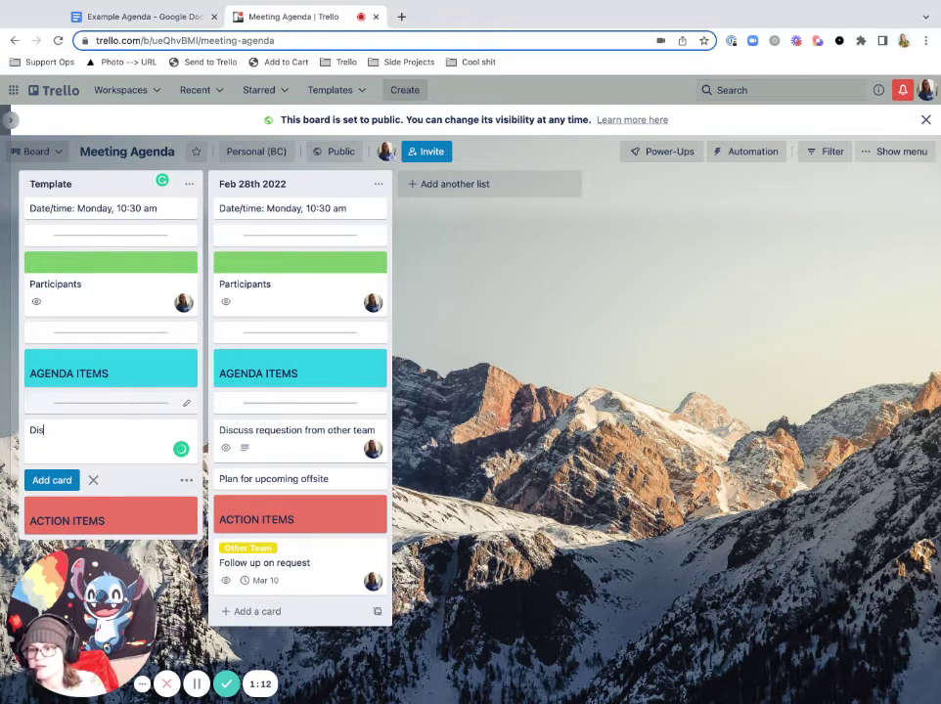
type("cuss new")
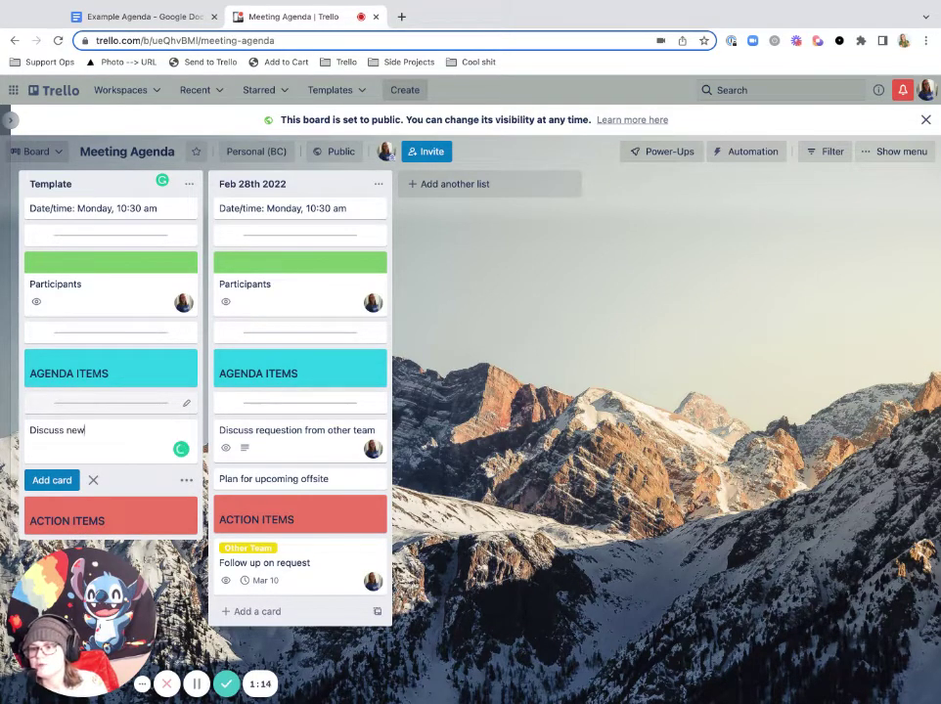
type(" meeting format")
key("Return")
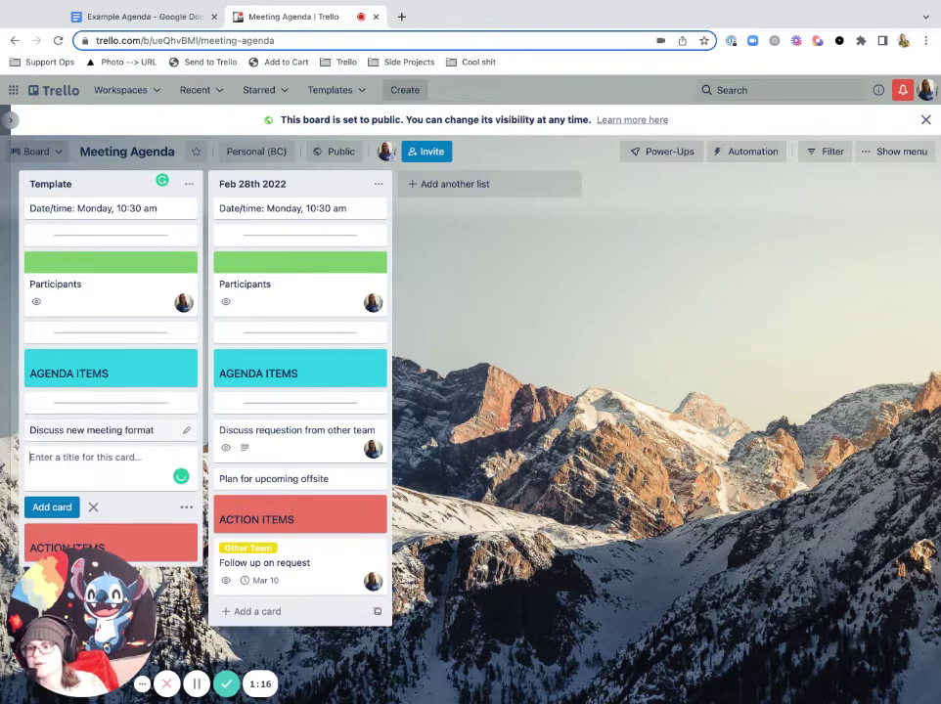
key("Escape")
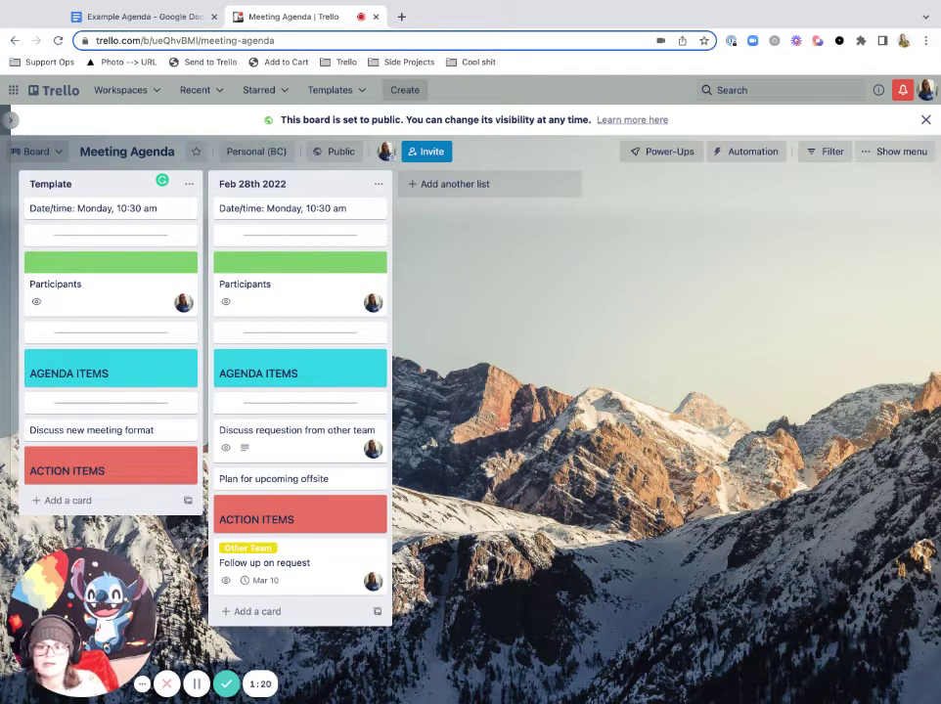
key("ctrl+shift+Tab")
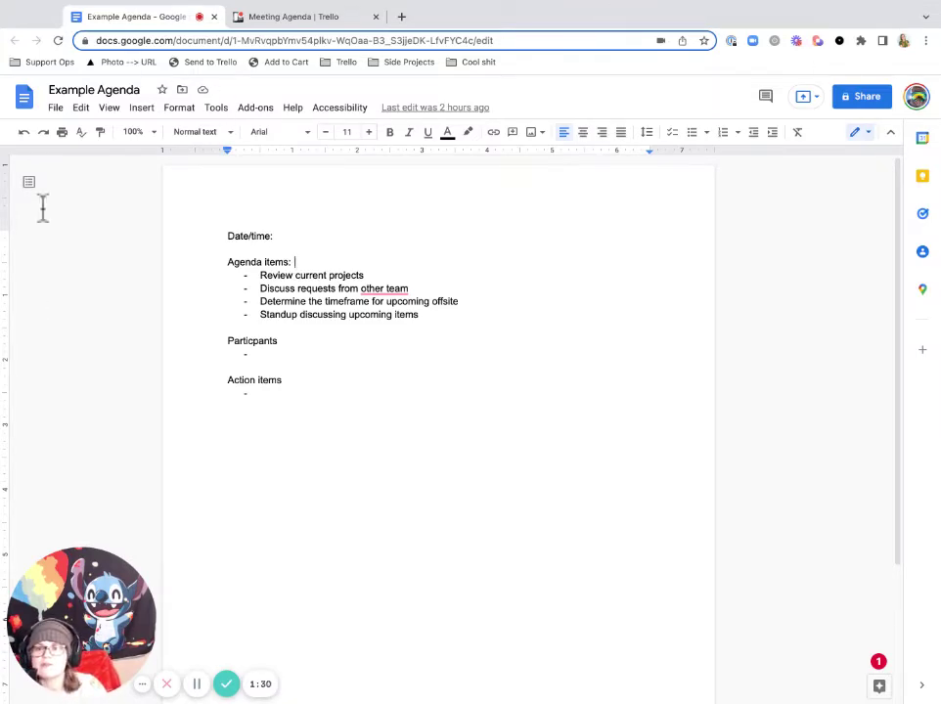
Load Google Calendar in a new tab and take meeting notes for the March 1 meeting
key("super+t")
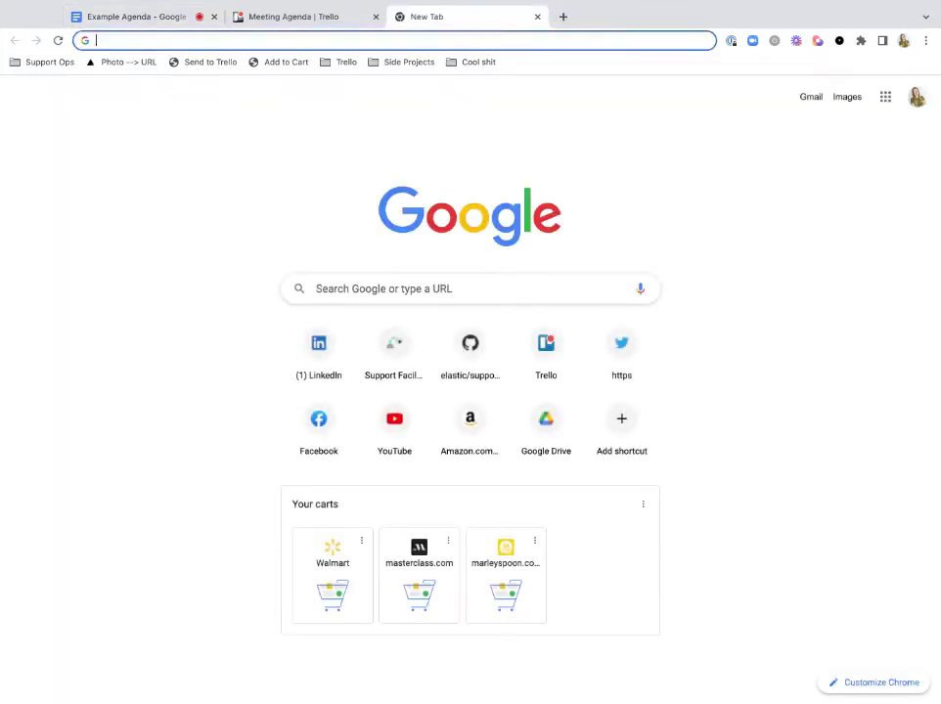
type("calendar.")
key("Return")
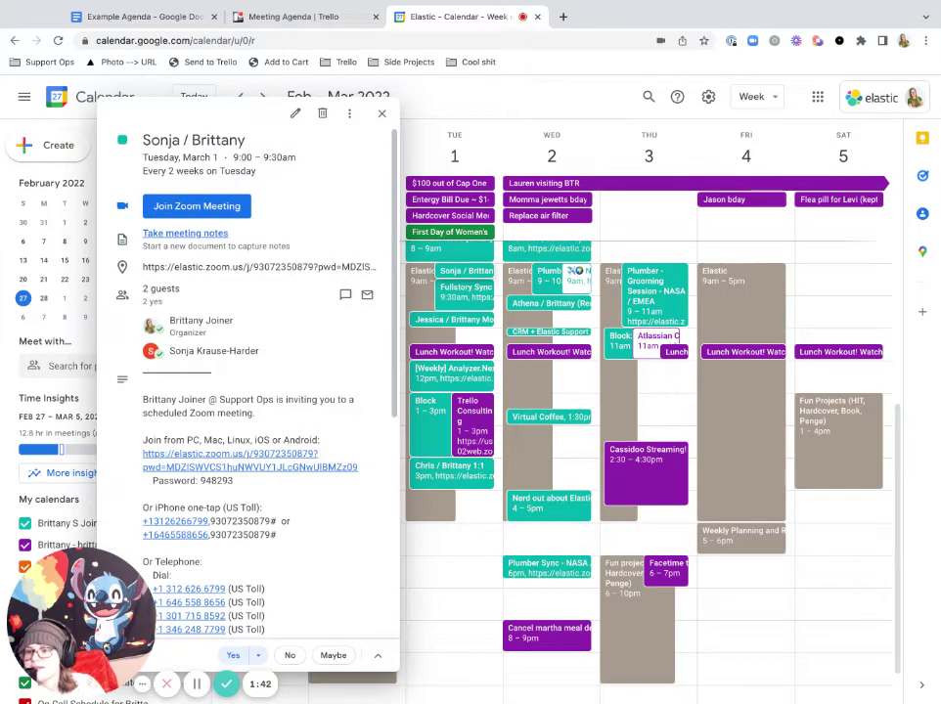
left_click(184, 233)
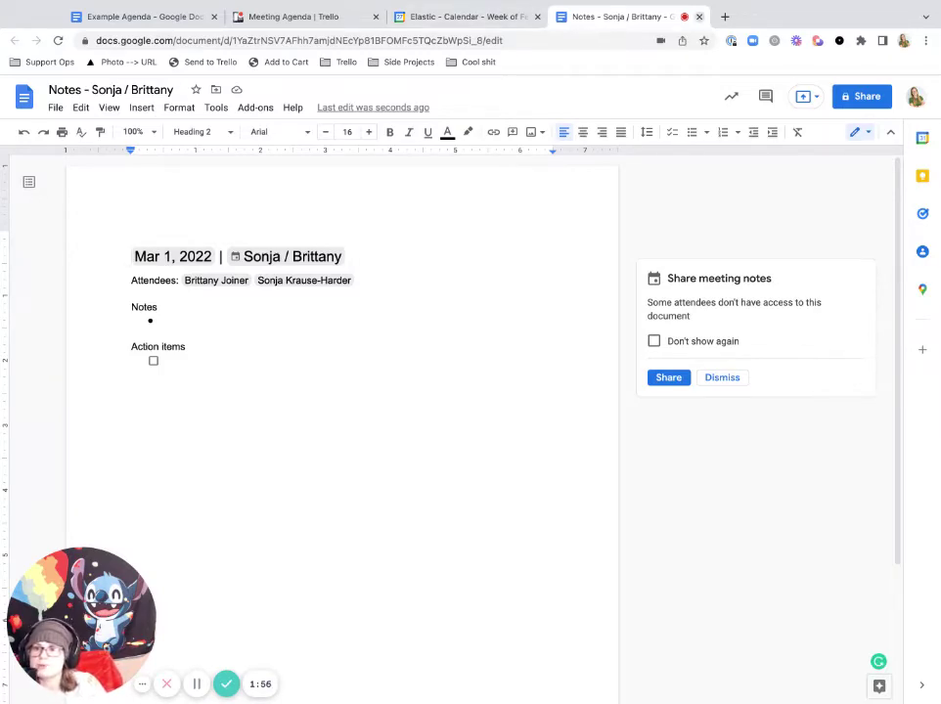
Compare the meeting-notes doc with Example Agenda, then go back to the Trello board
left_click(88, 12)
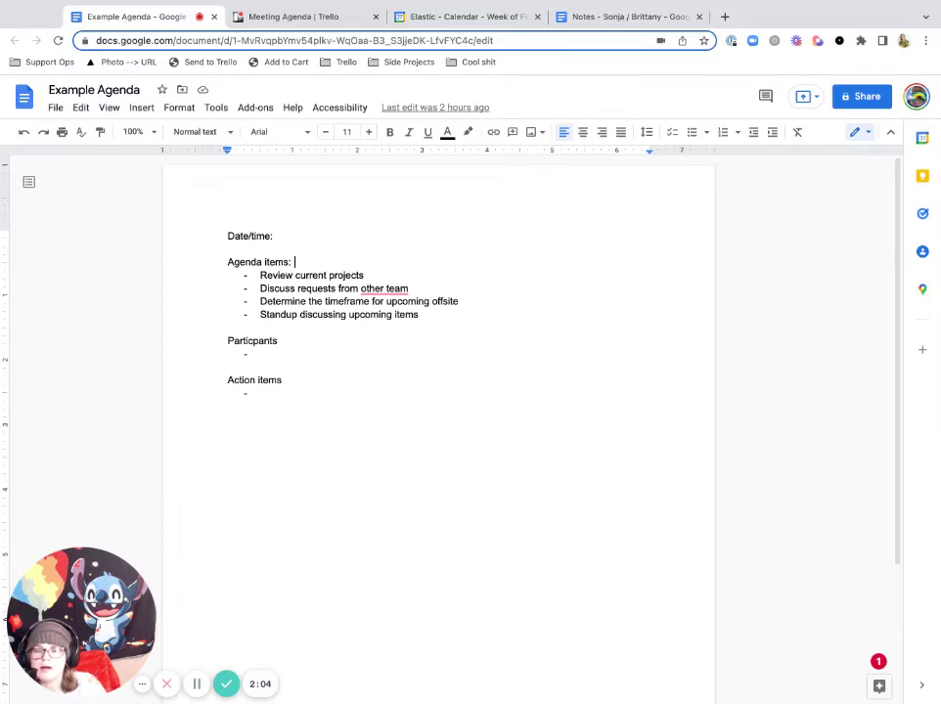
key("ctrl+4")
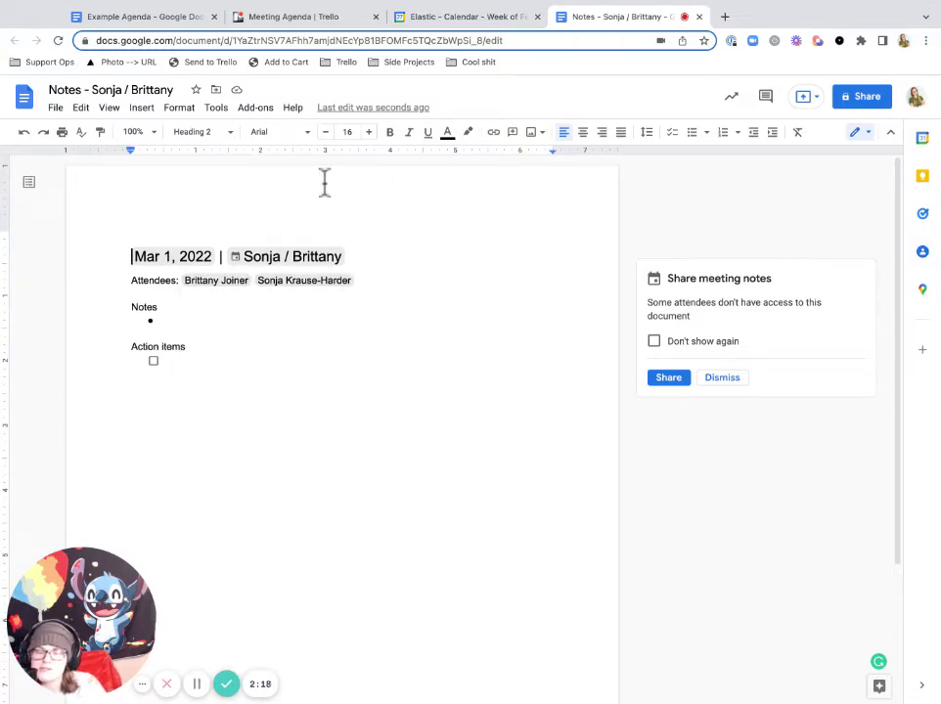
scroll(122, 210, "down", 1)
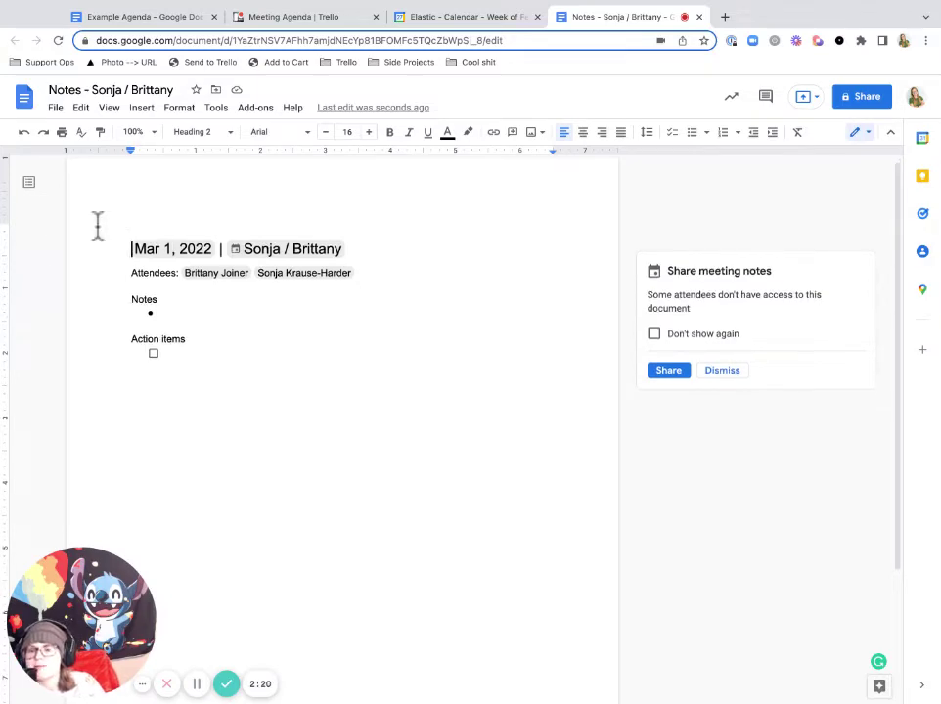
left_click(291, 17)
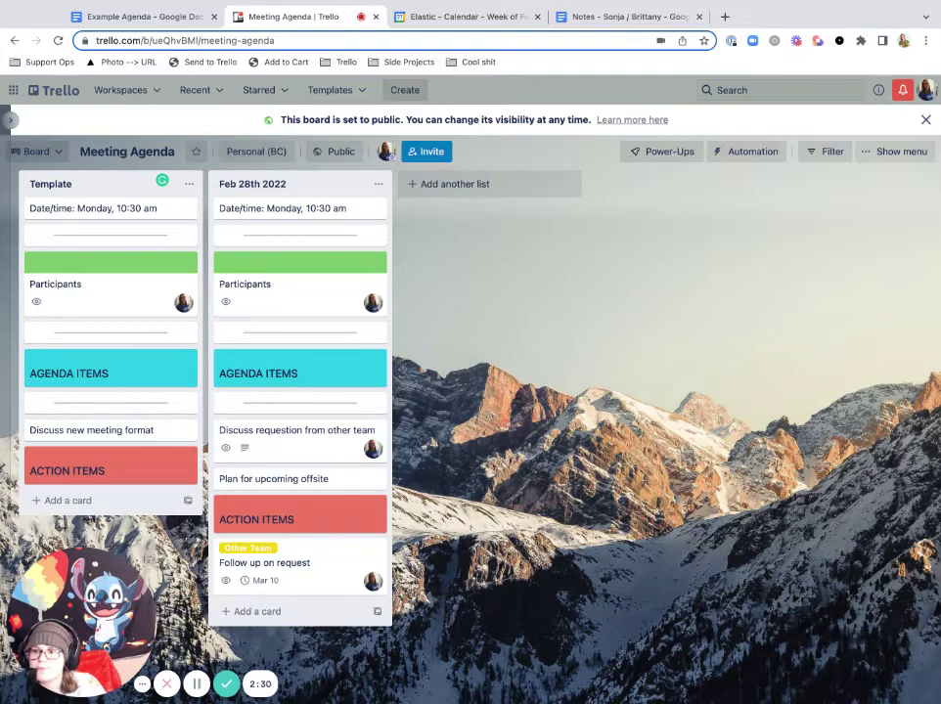
Remove 'Monday, 10:30 am' from the Template list's Date/time card, leaving 'Date/time:'
left_click(185, 208)
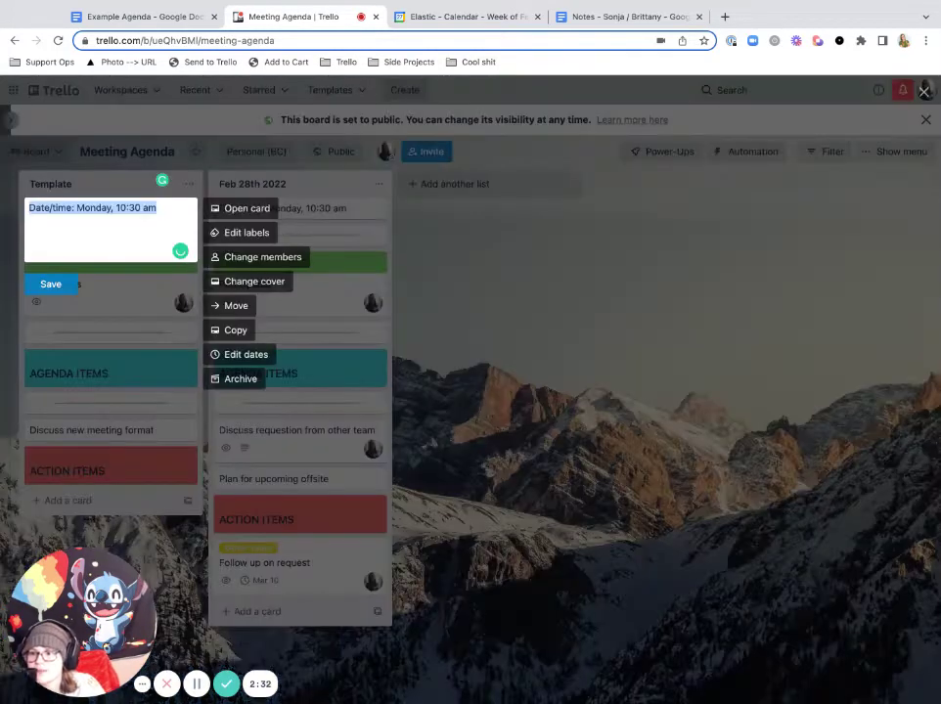
left_click_drag(76, 209, 156, 208)
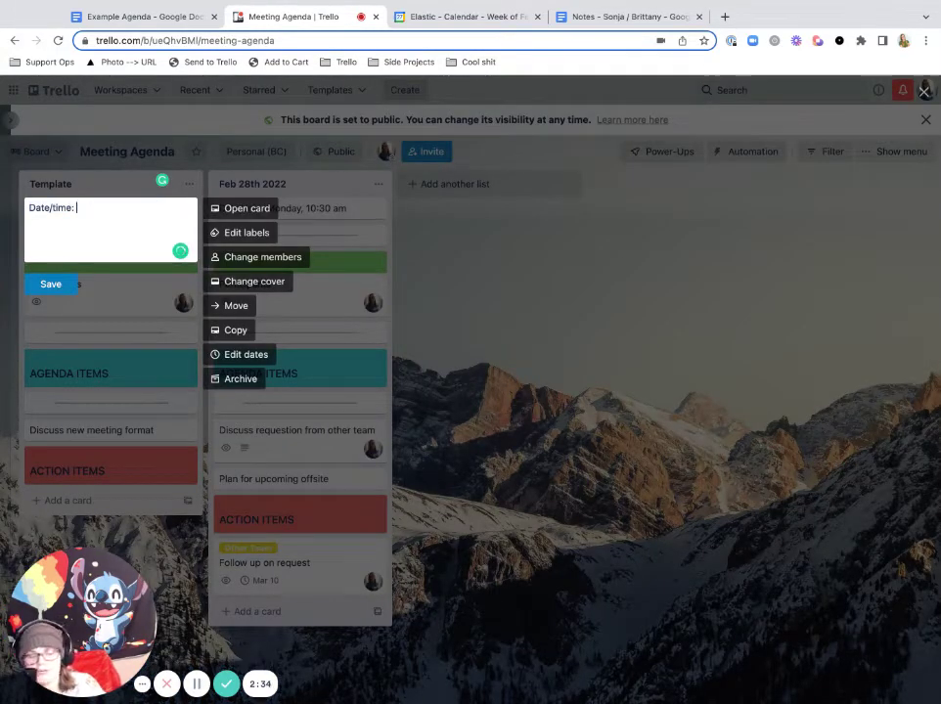
key("BackSpace")
key("Return")
Copy the Template list as a new list named 'Feb 29th, 2022'
left_click(189, 184)
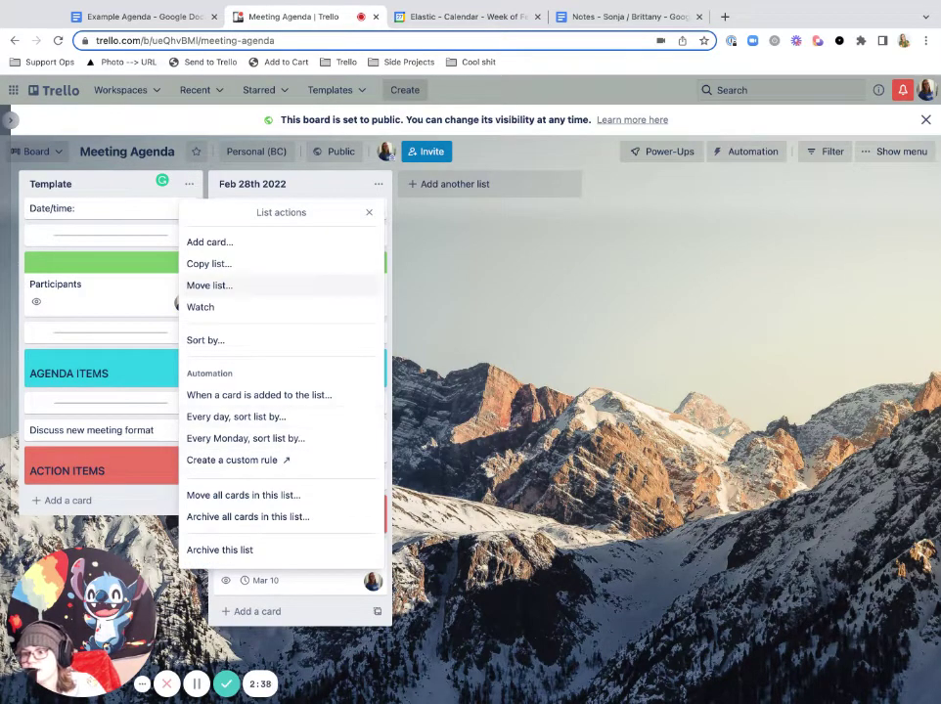
left_click(208, 263)
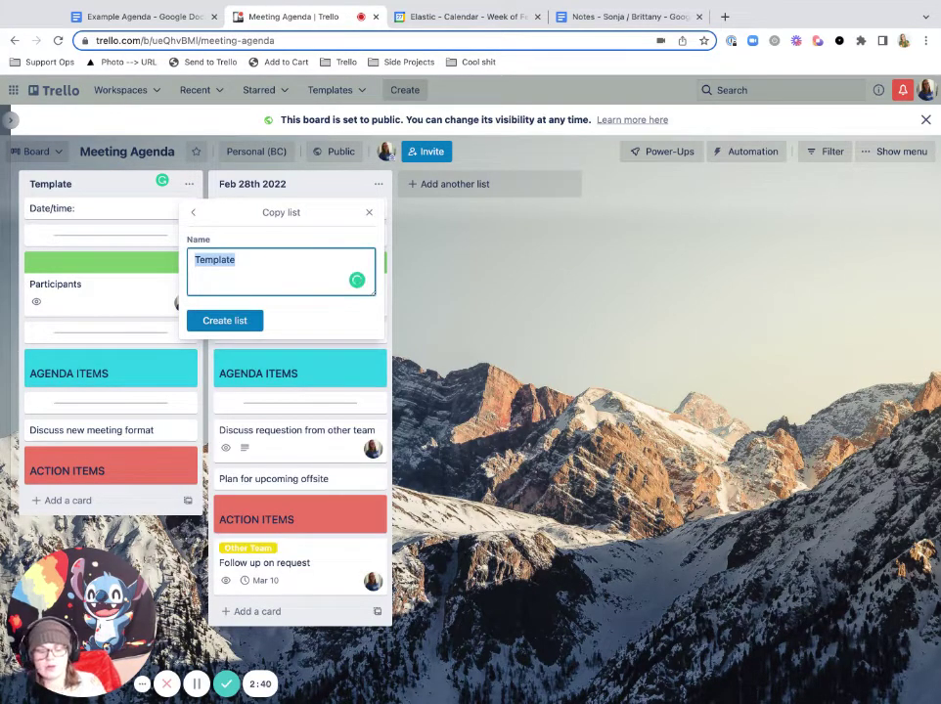
type("Feb 29th, 2022")
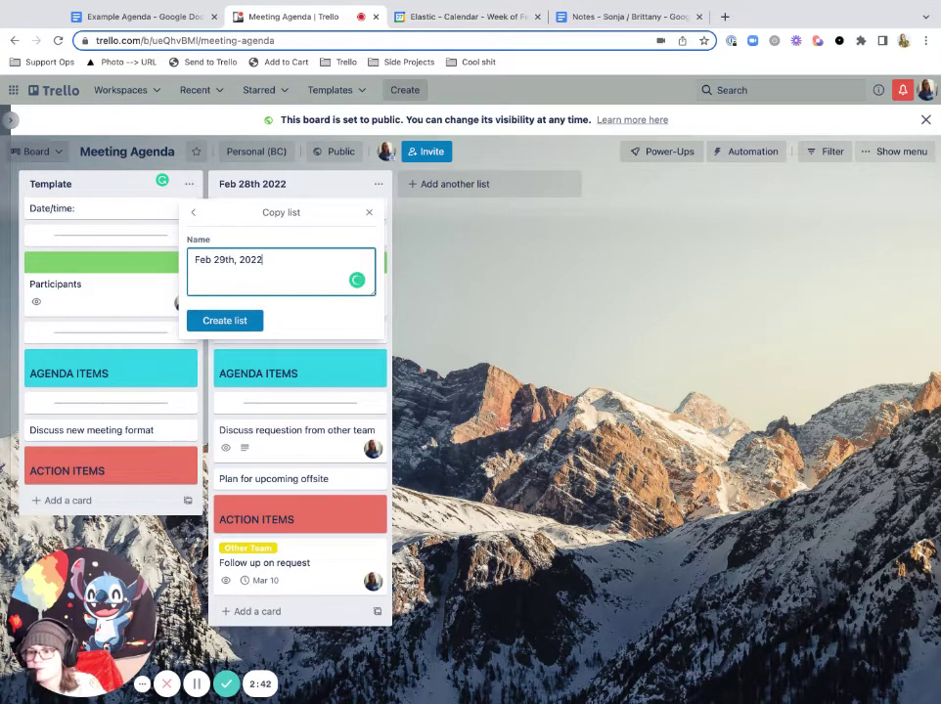
key("Return")
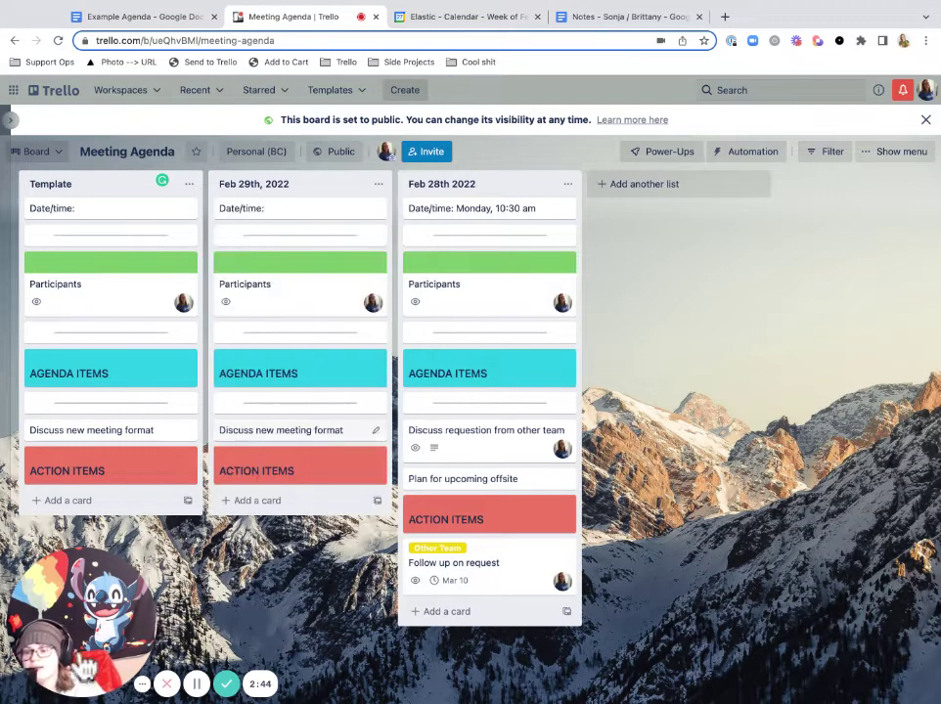
left_click(376, 208)
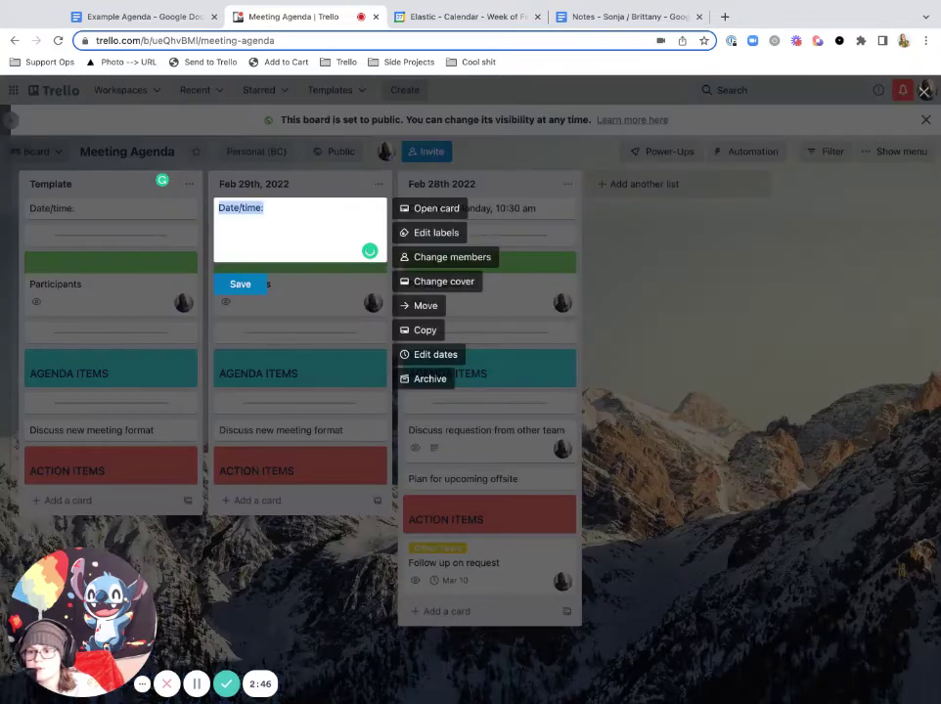
key("Escape")
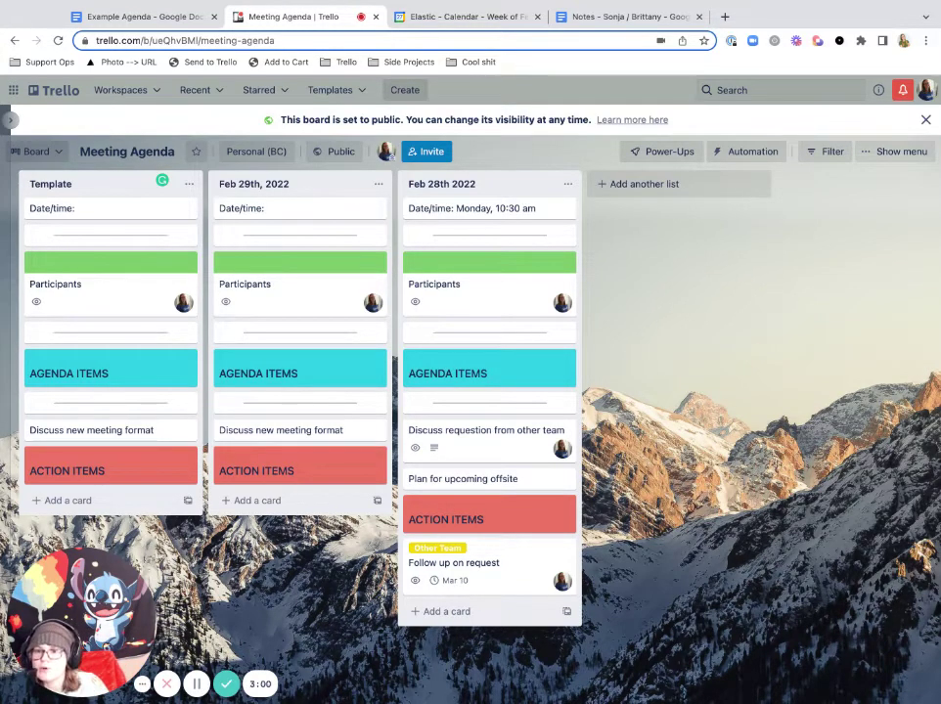
Select all of the Example Agenda template text
key("ctrl+1")
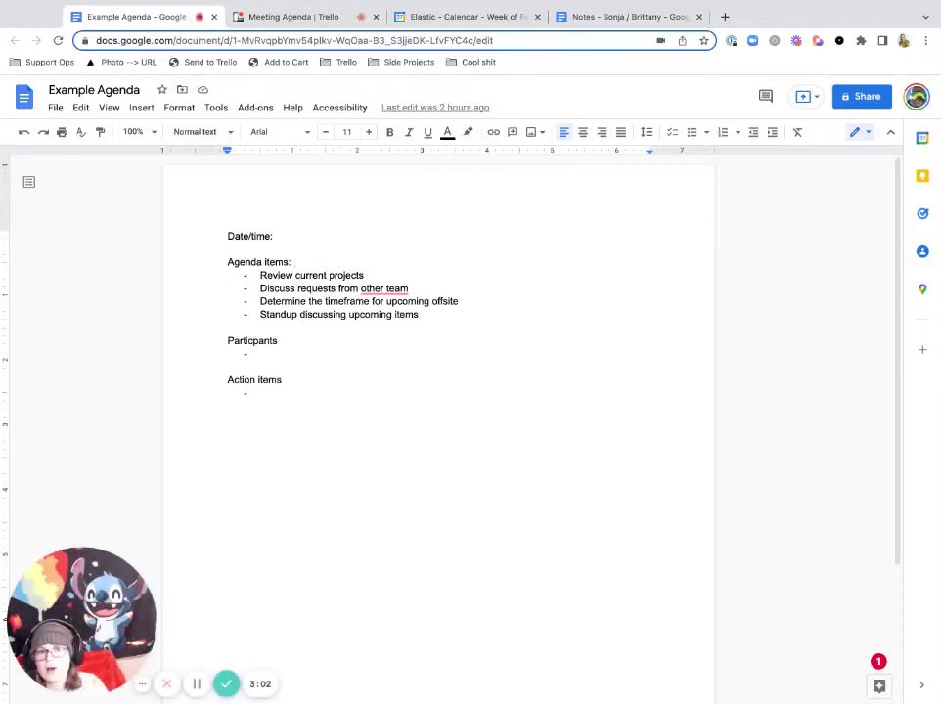
scroll(205, 196, "down", 1)
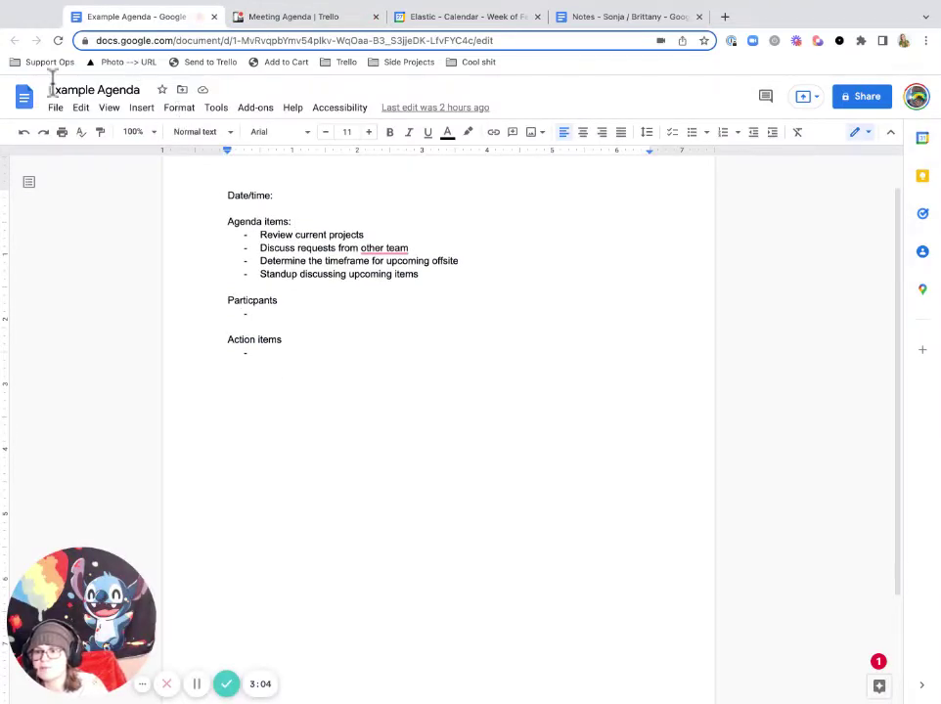
key("ctrl+a")
key("ctrl+c")
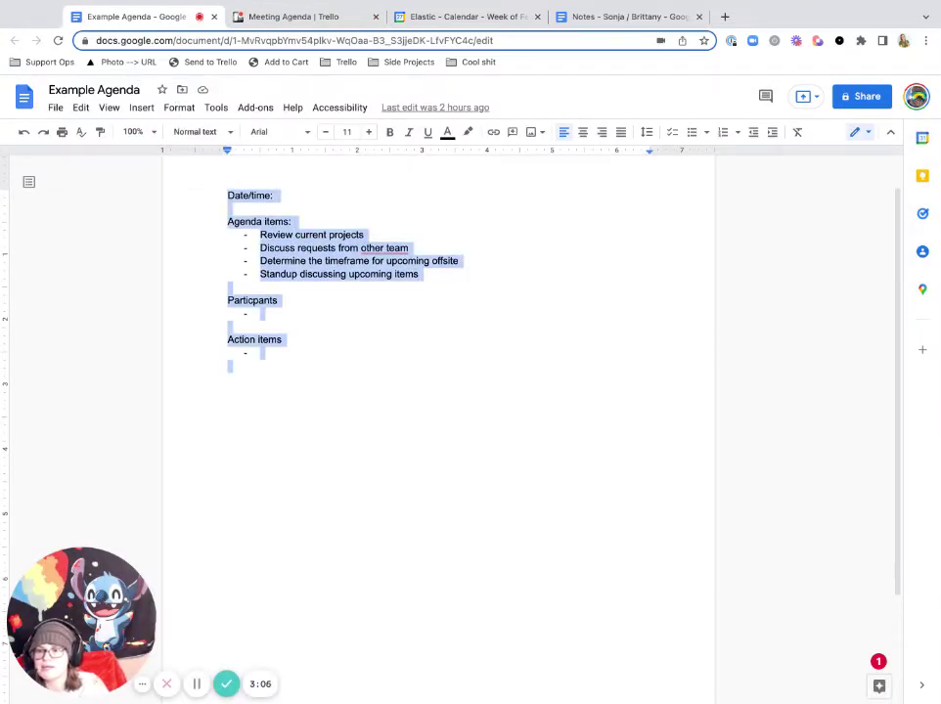
key("ctrl+4")
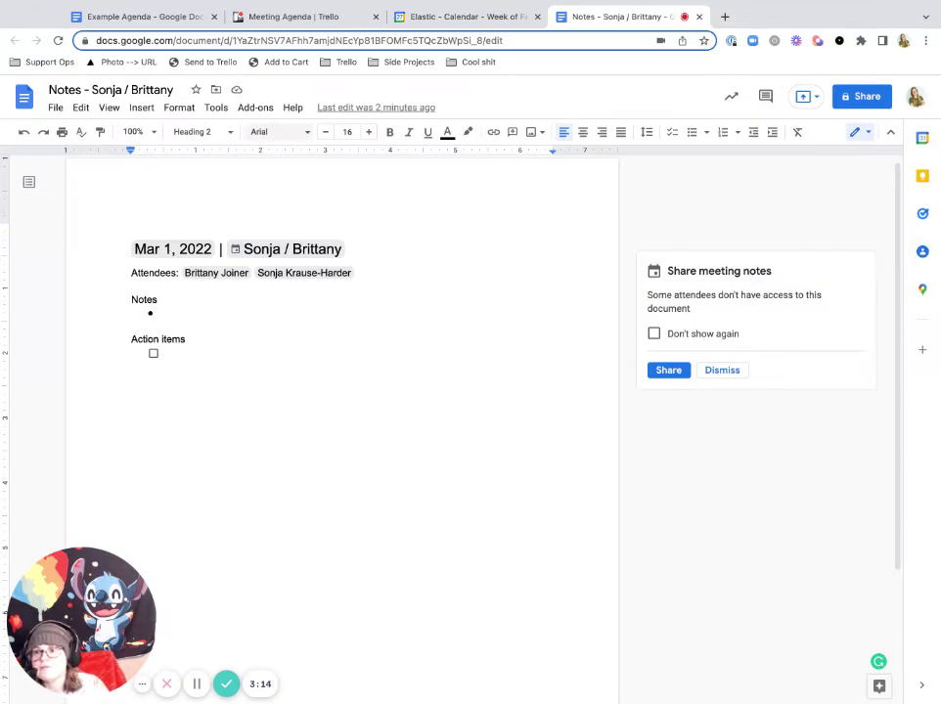
left_click(137, 17)
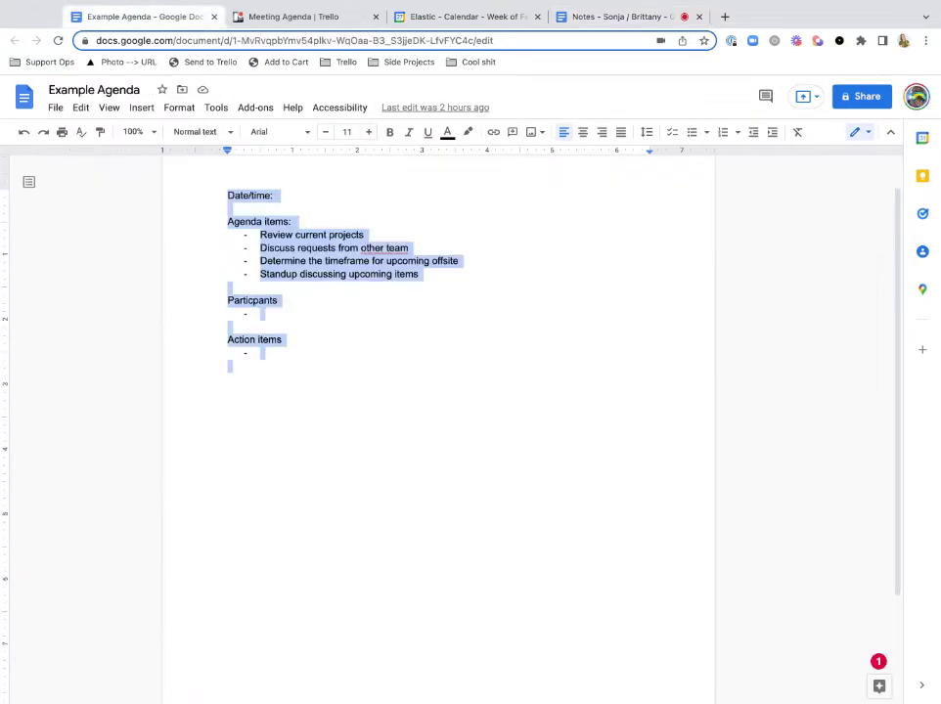
Rename the document to 'Weekly Team Meetings'
left_click(99, 89)
key("ctrl+a")
type("Week")
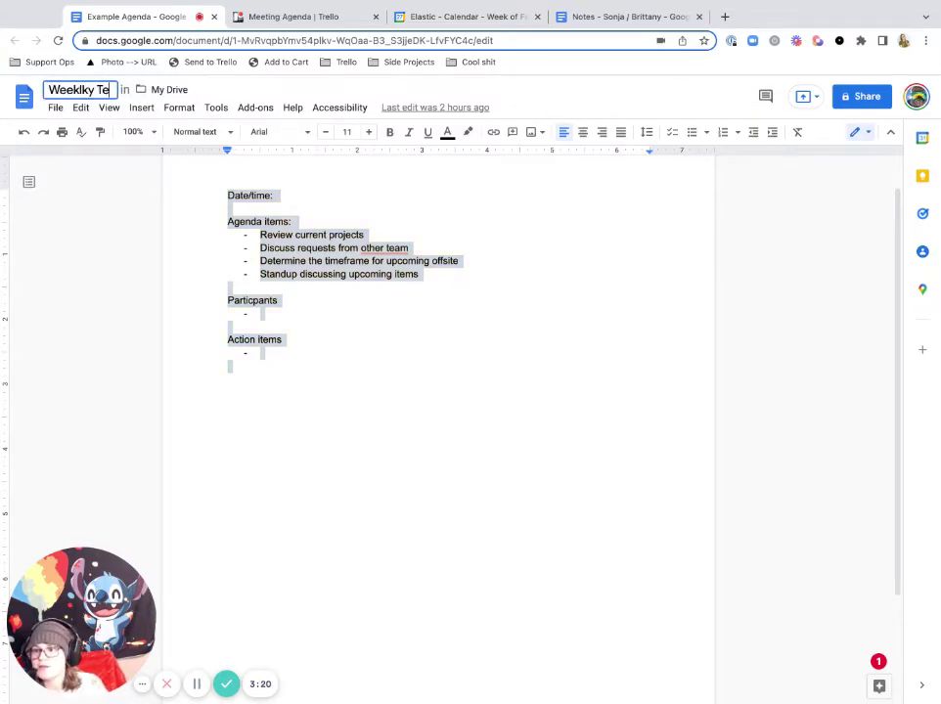
key("BackSpace")
key("BackSpace")
key("BackSpace")
key("BackSpace")
key("BackSpace")
type("y TGea")
key("BackSpace")
key("BackSpace")
key("BackSpace")
type("eam Meetings")
key("Return")
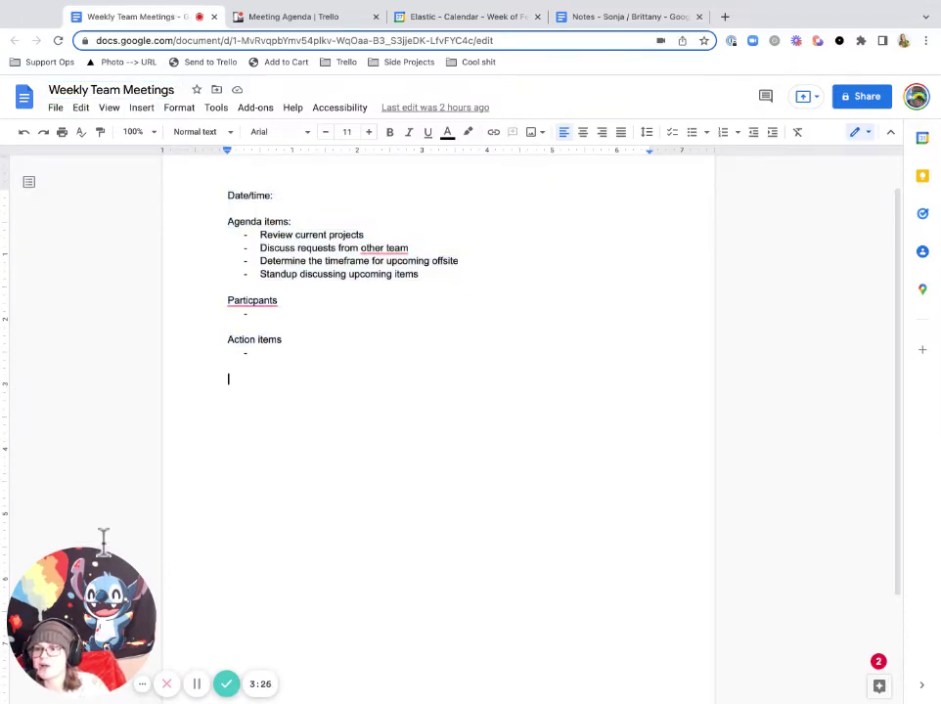
Paste a second copy of the agenda template, then return to the Trello board
key("ctrl+v")
scroll(29, 444, "down", 2)
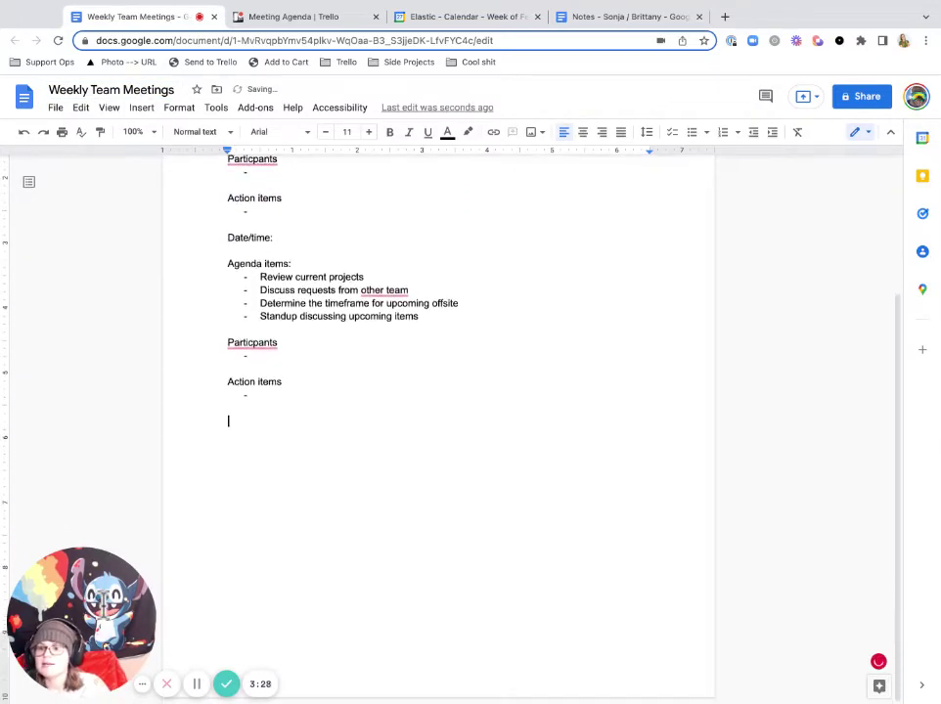
scroll(22, 326, "up", 2)
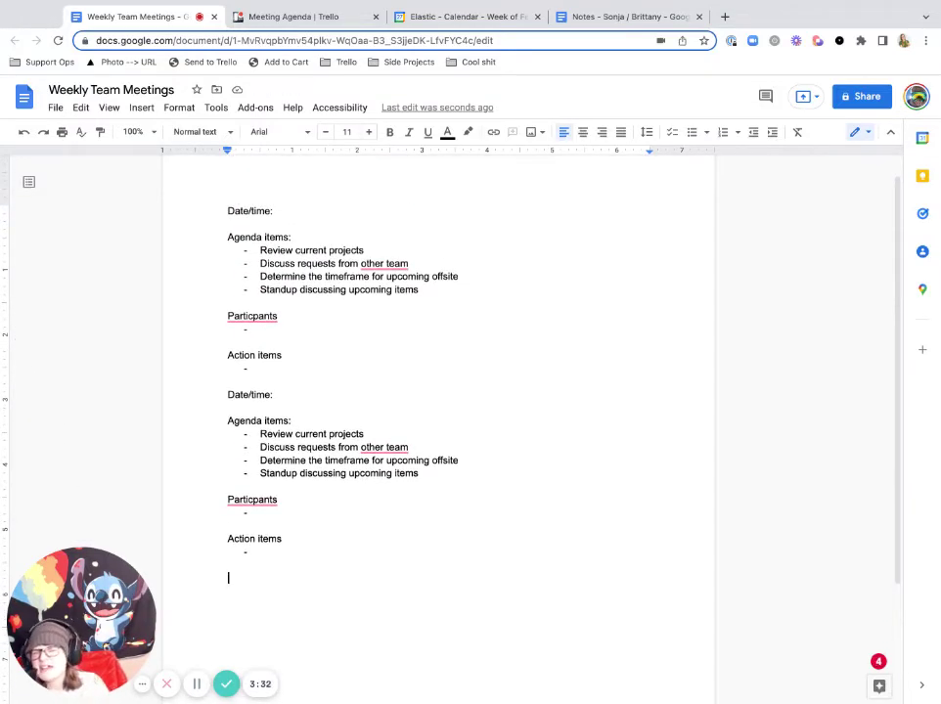
scroll(438, 391, "down", 2)
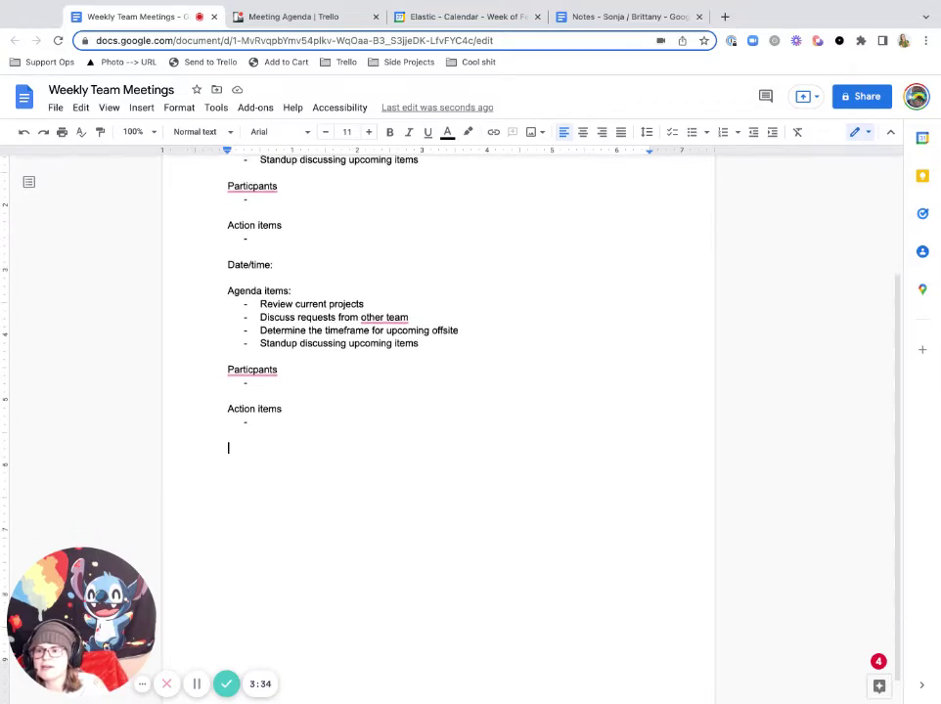
scroll(439, 392, "down", 1)
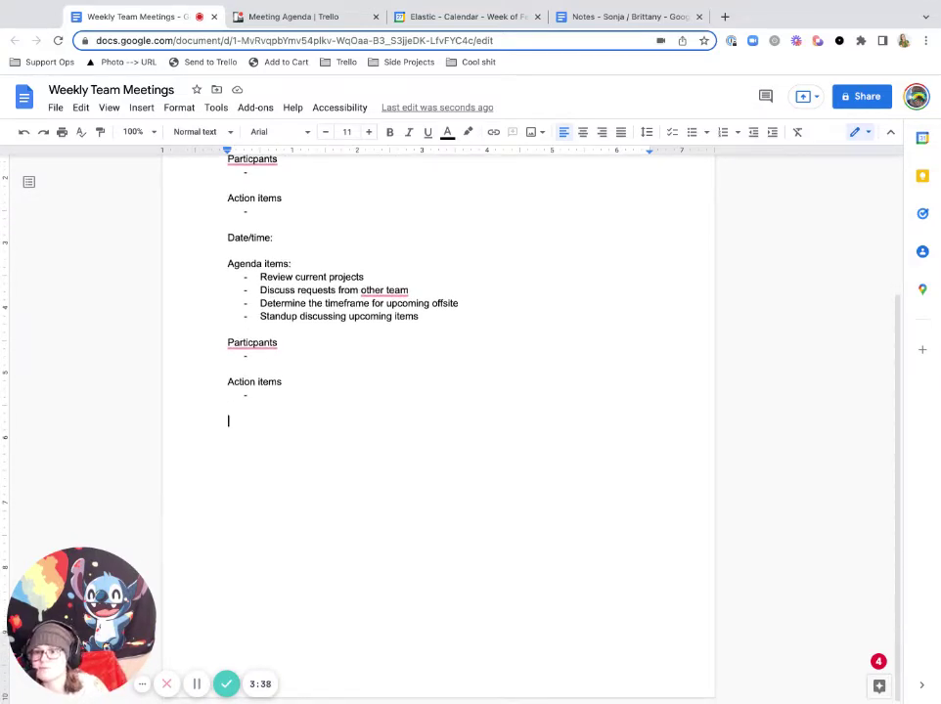
scroll(438, 391, "up", 2)
left_click(294, 17)
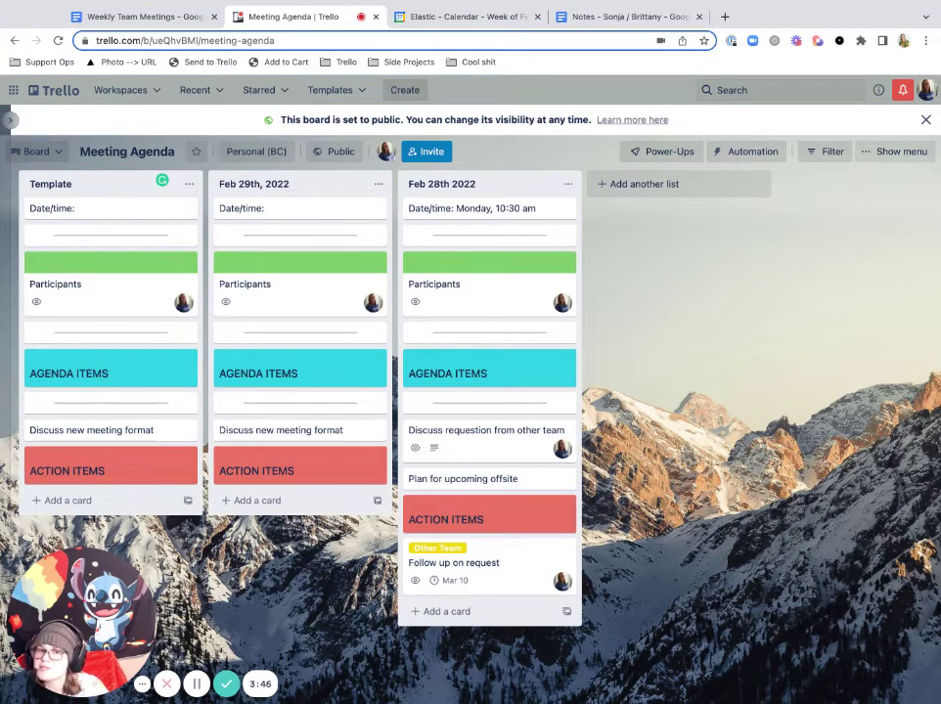
Toggle the Cards assigned to me and Other Team filters off again, then return to the doc
left_click(824, 150)
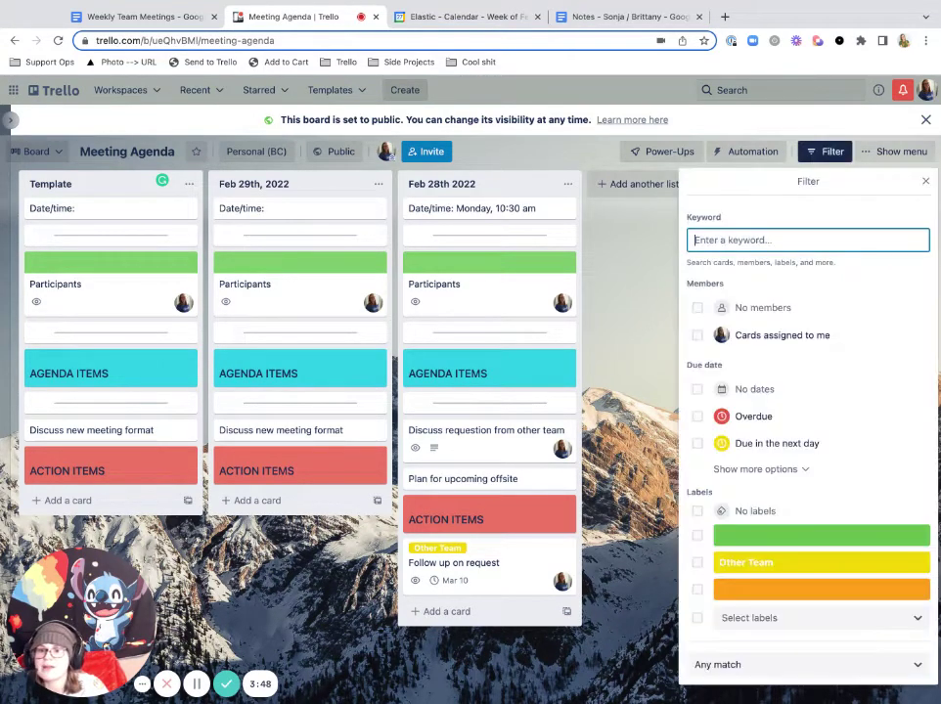
left_click(696, 334)
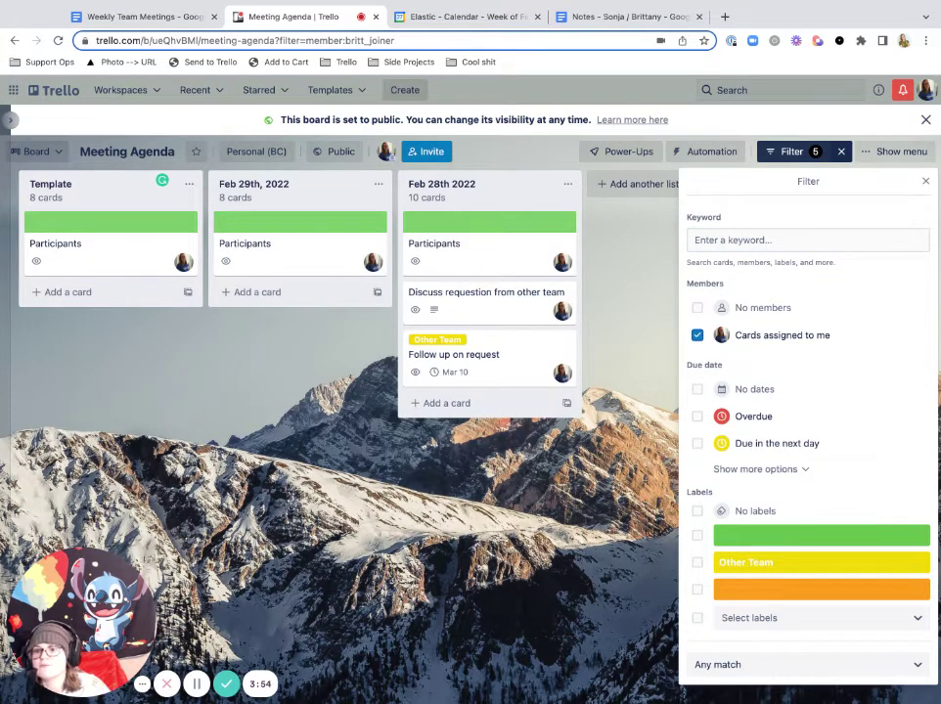
left_click(697, 334)
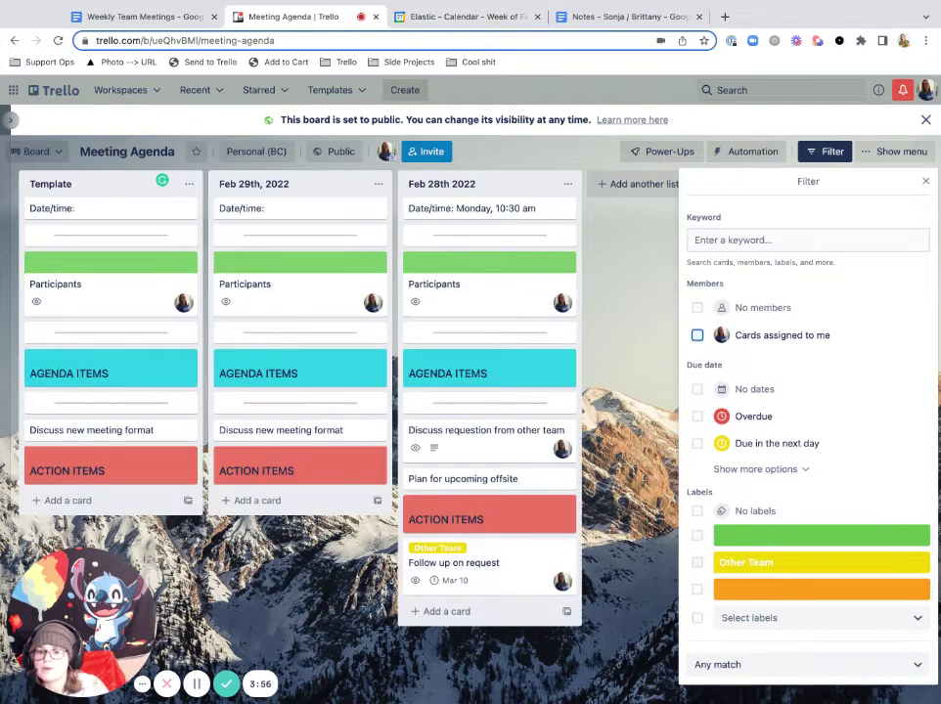
left_click(697, 562)
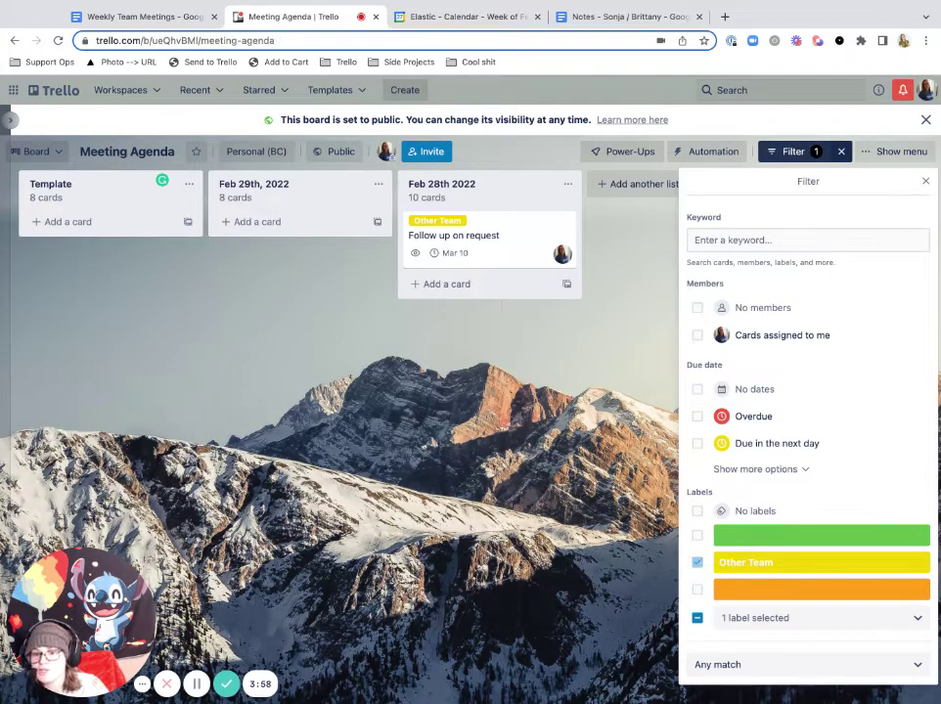
left_click(697, 562)
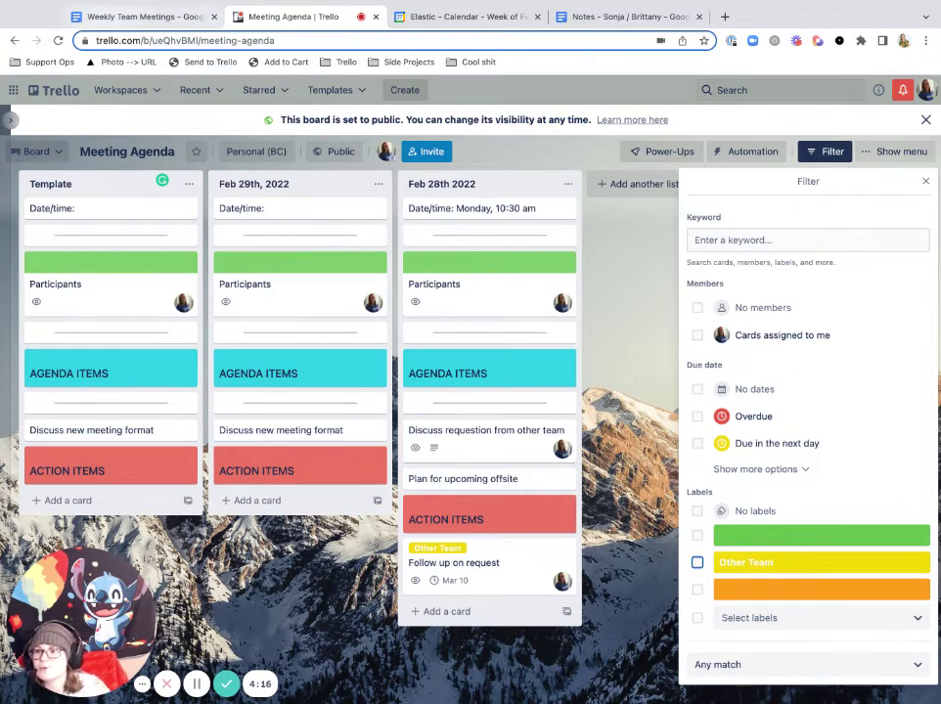
key("ctrl+shift+Tab")
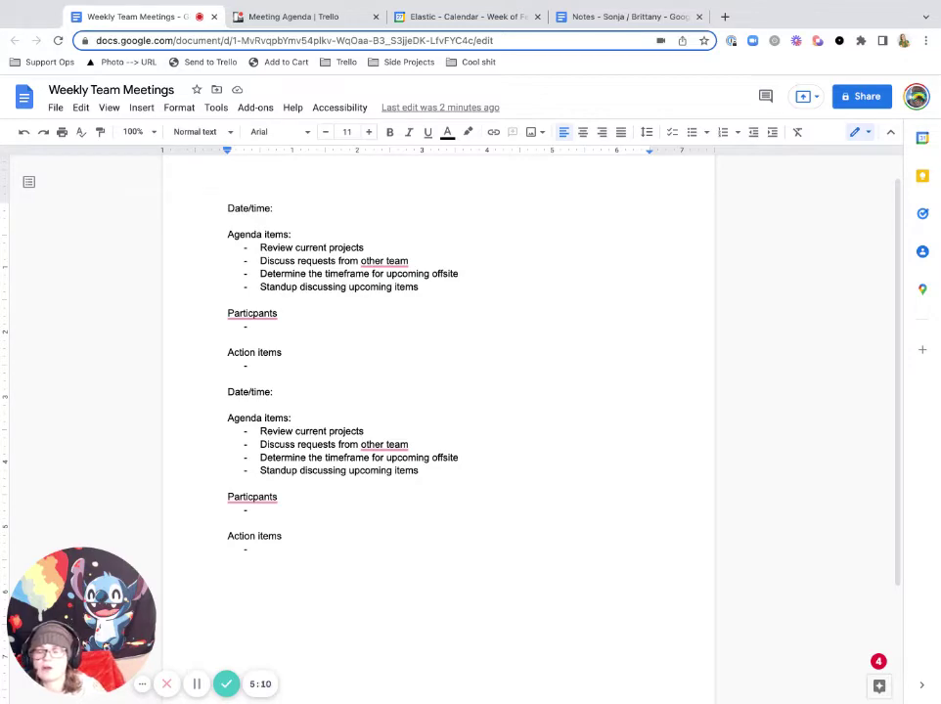
Write 'Check with team on x' in the first Action items bullet and select it
left_click(260, 365)
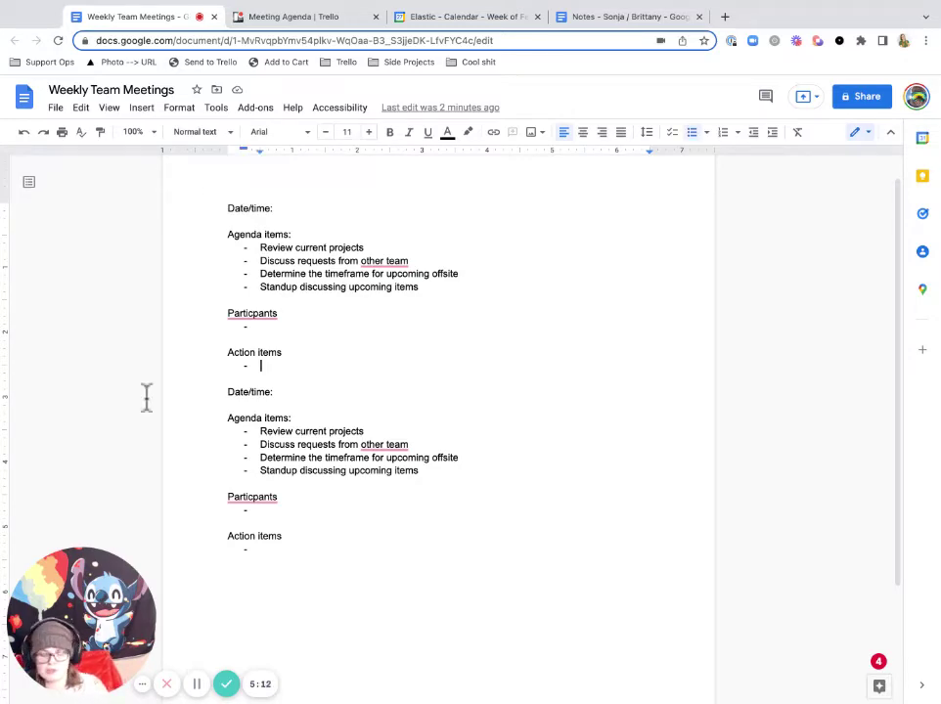
type("Check th")
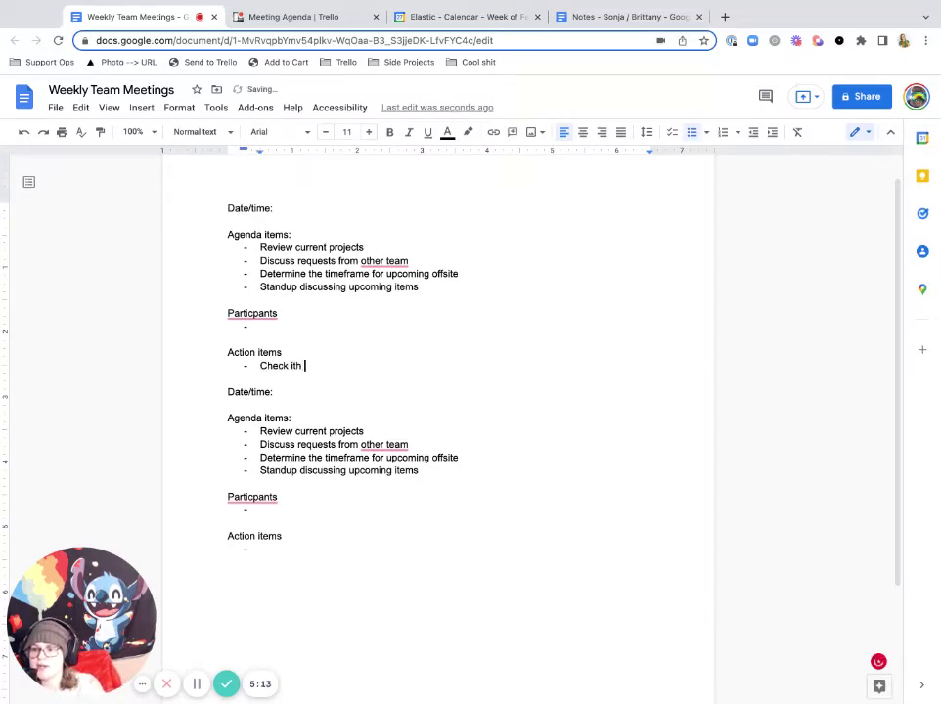
key("BackSpace")
key("BackSpace")
type("i")
key("BackSpace")
type("with team on x")
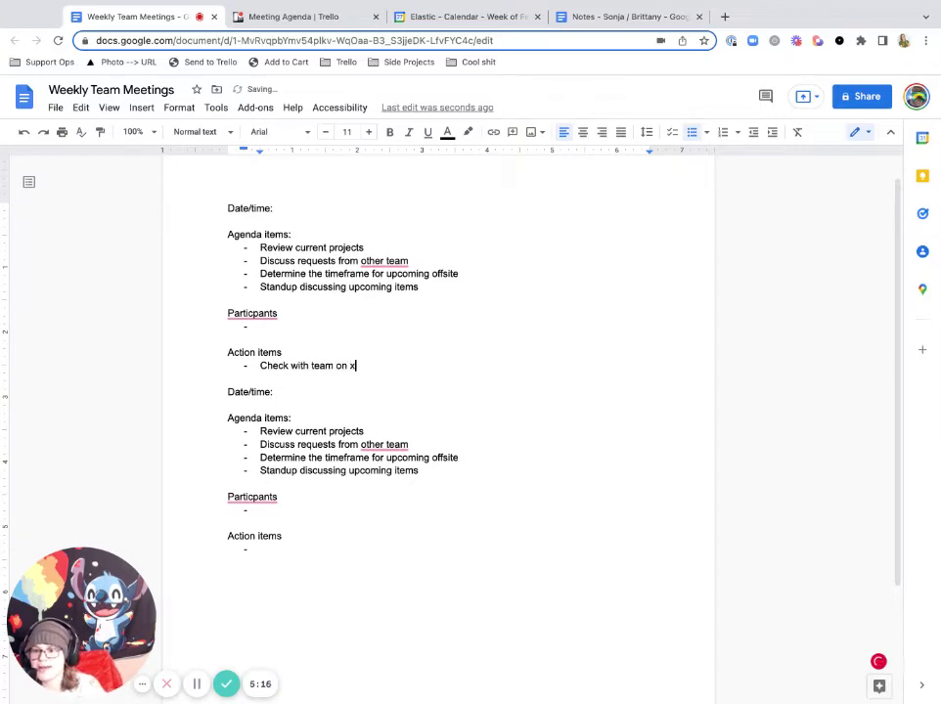
key("shift+Home")
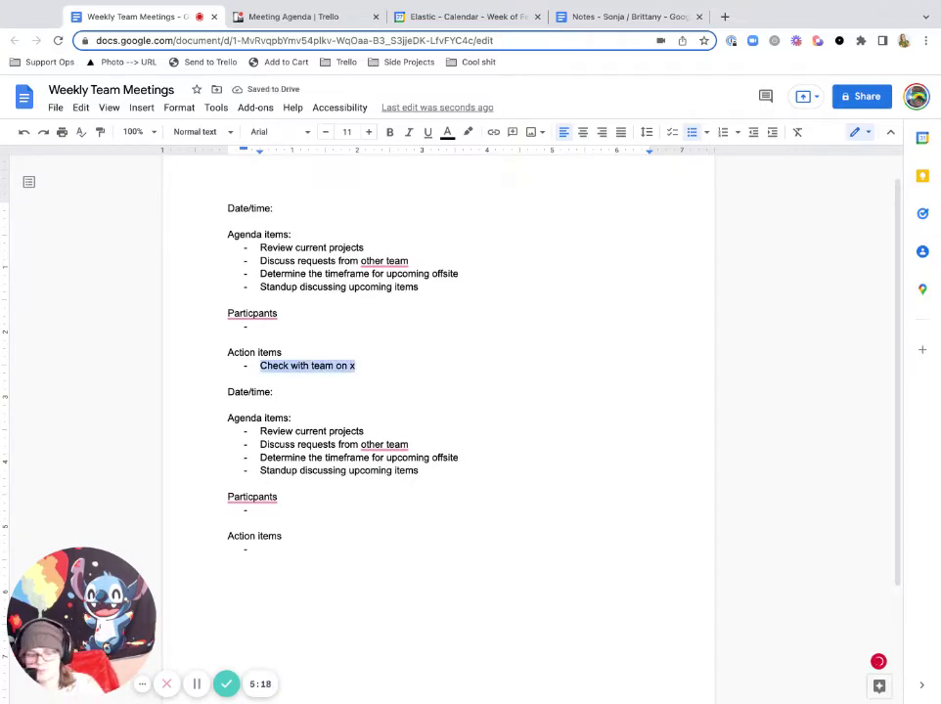
Assign the action item to yourself through an @-mention comment, then switch to Trello
key("ctrl+alt+m")
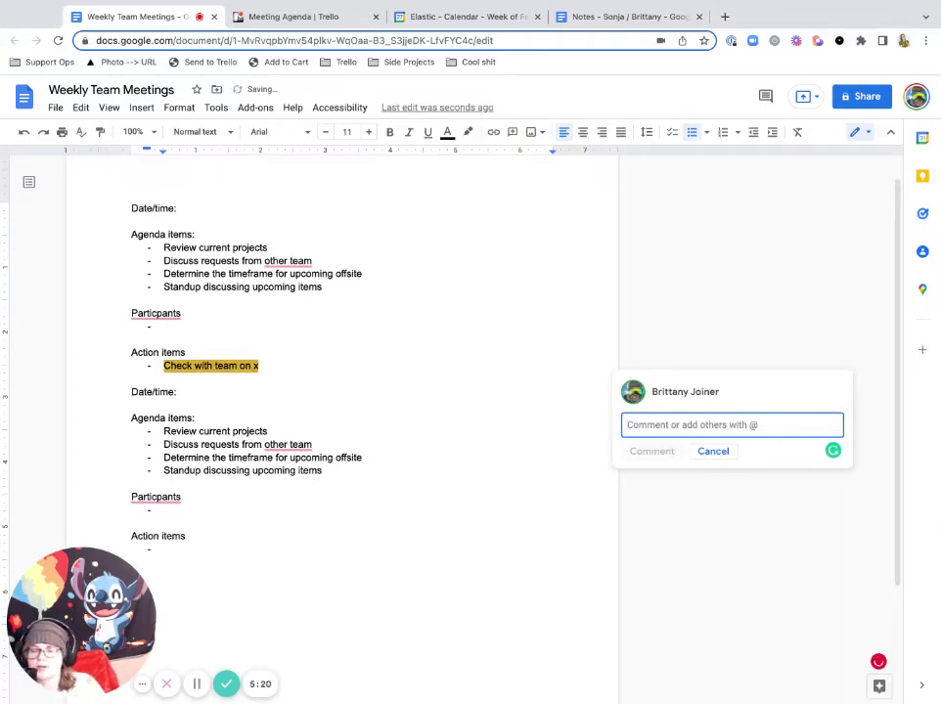
type("@")
key("BackSpace")
type("@dsas")
key("BackSpace")
key("BackSpace")
key("BackSpace")
key("BackSpace")
type("bri")
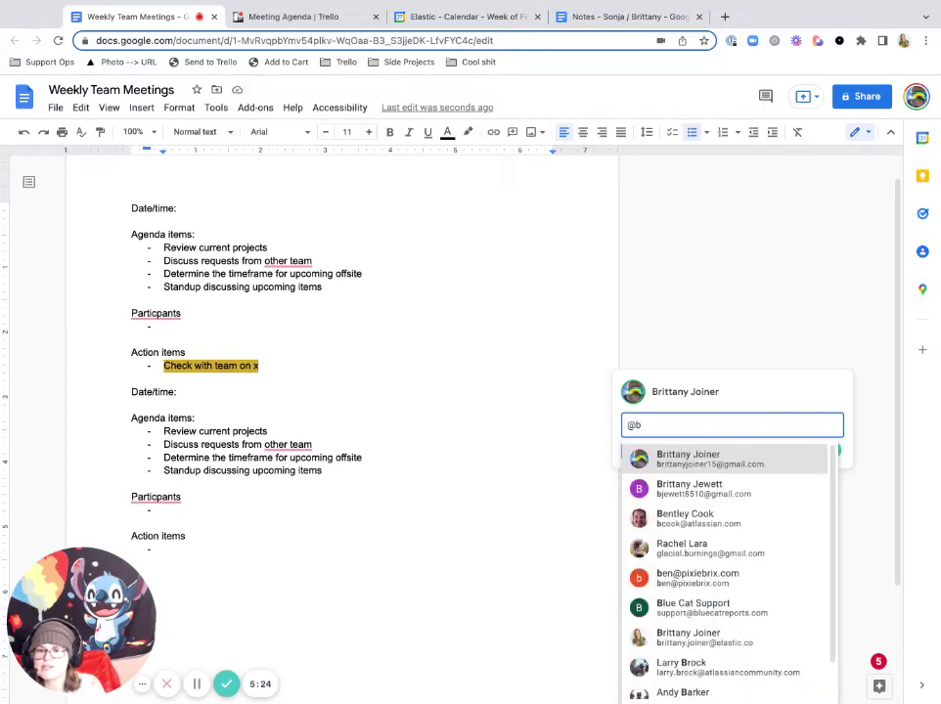
key("Return")
key("Tab")
key("space")
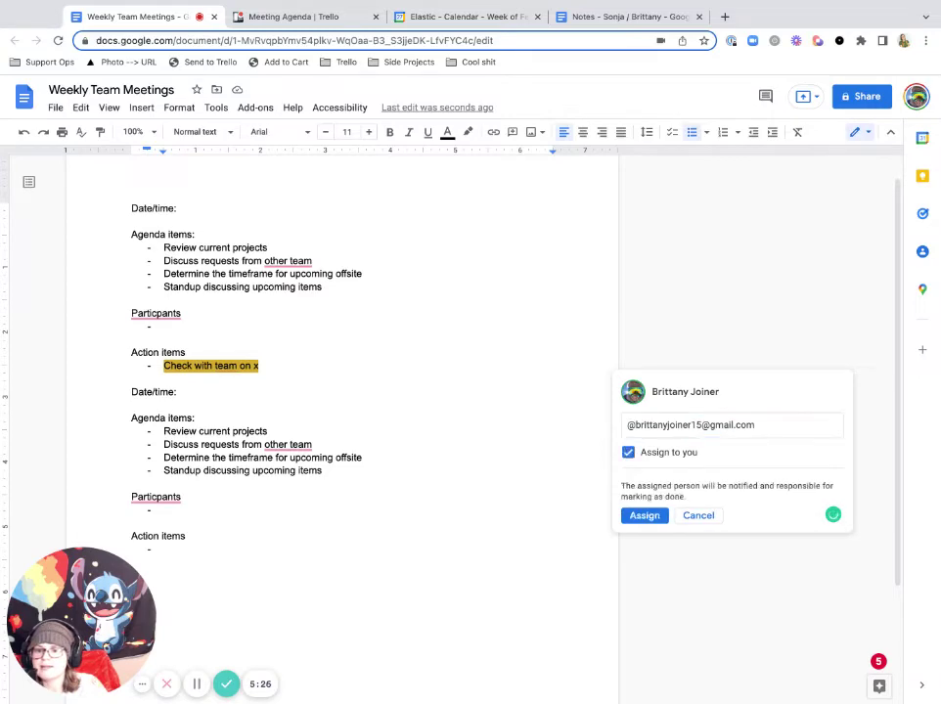
key("super+Return")
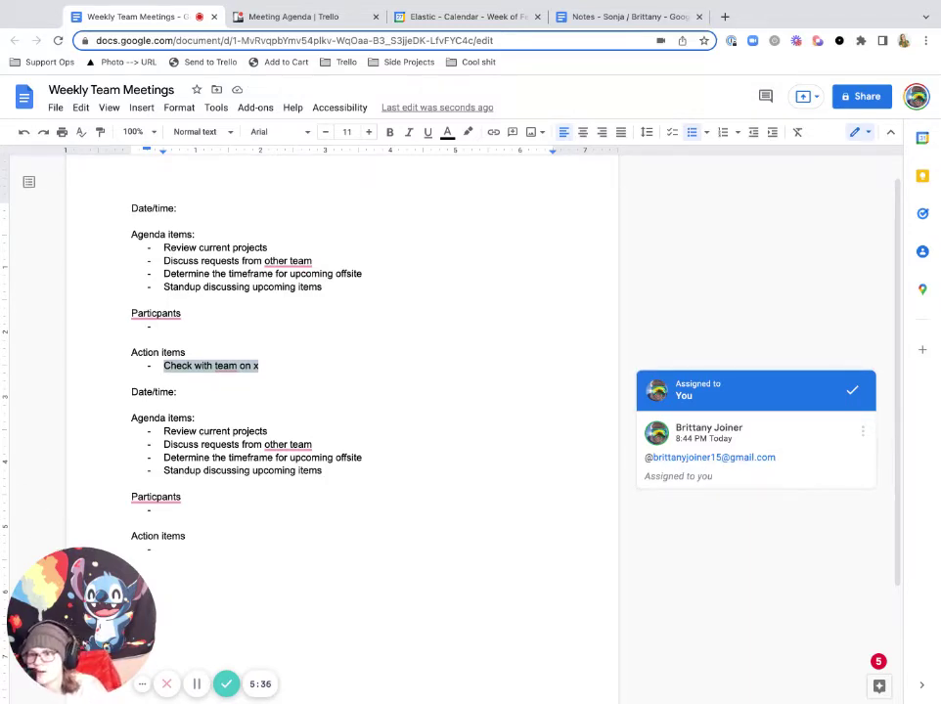
key("ctrl+Tab")
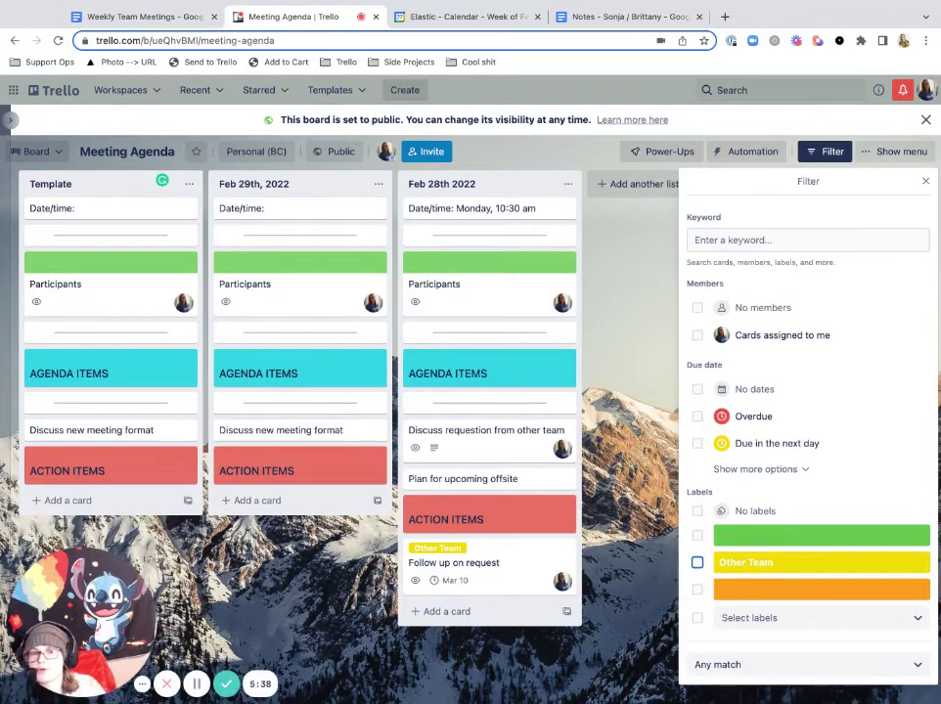
Add a self-assigned 'Follow up with x on y' card to Feb 29th and filter to your cards
left_click(256, 500)
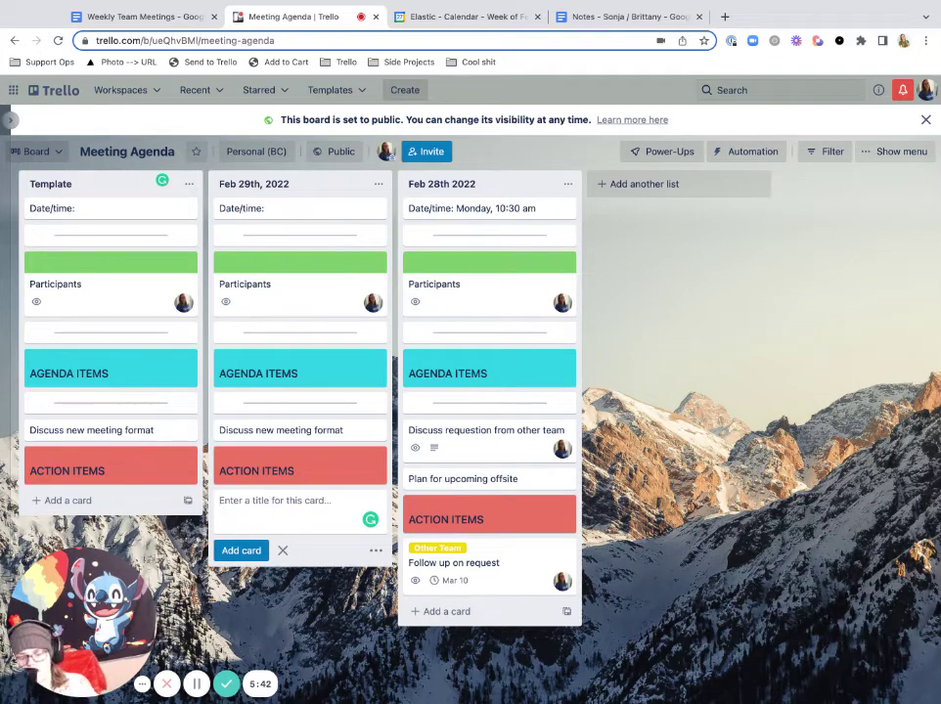
type("Follow up with x on y")
key("Return")
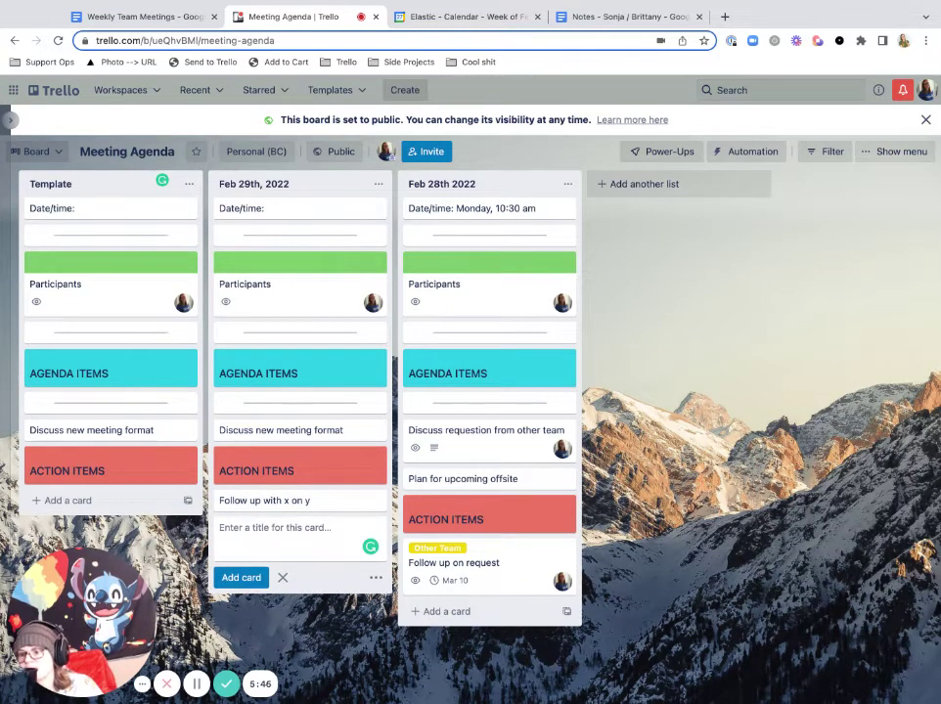
left_click(264, 500)
key("m")
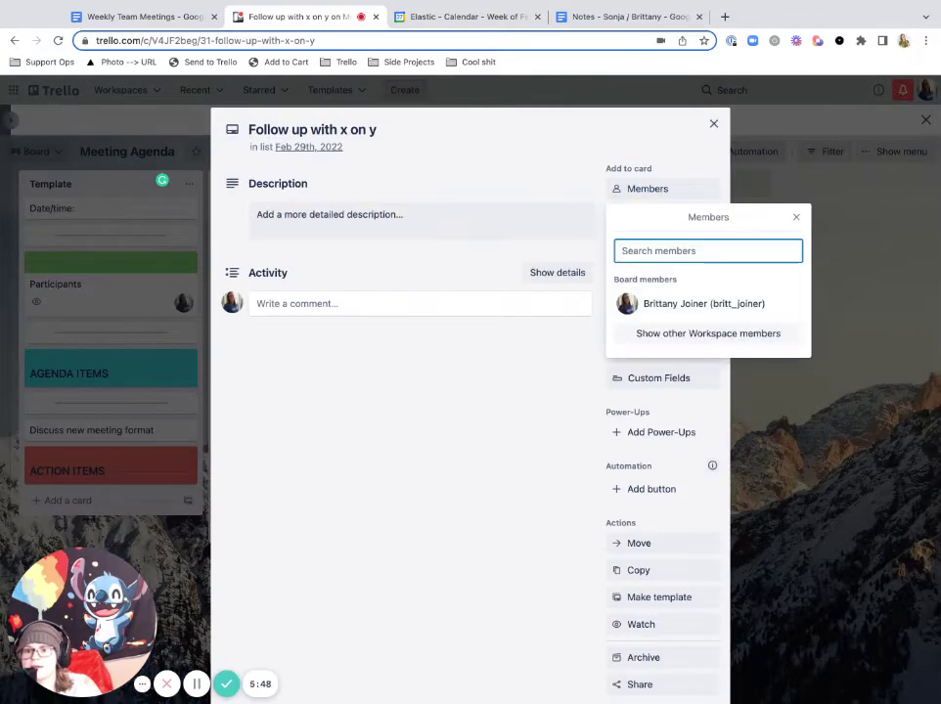
key("Return")
key("Escape")
key("Escape")
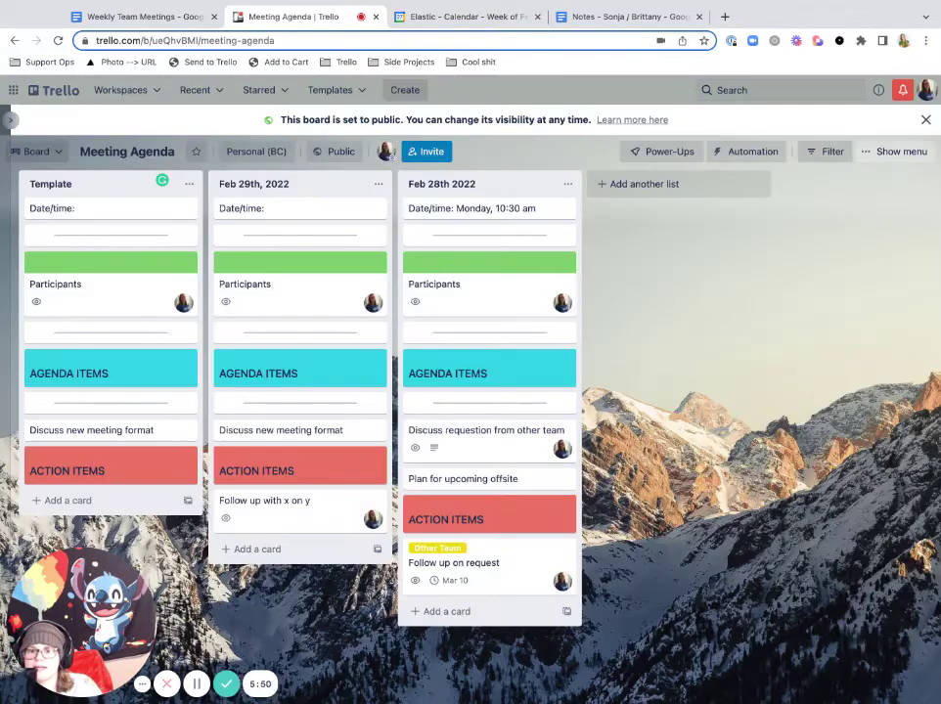
key("f")
key("q")
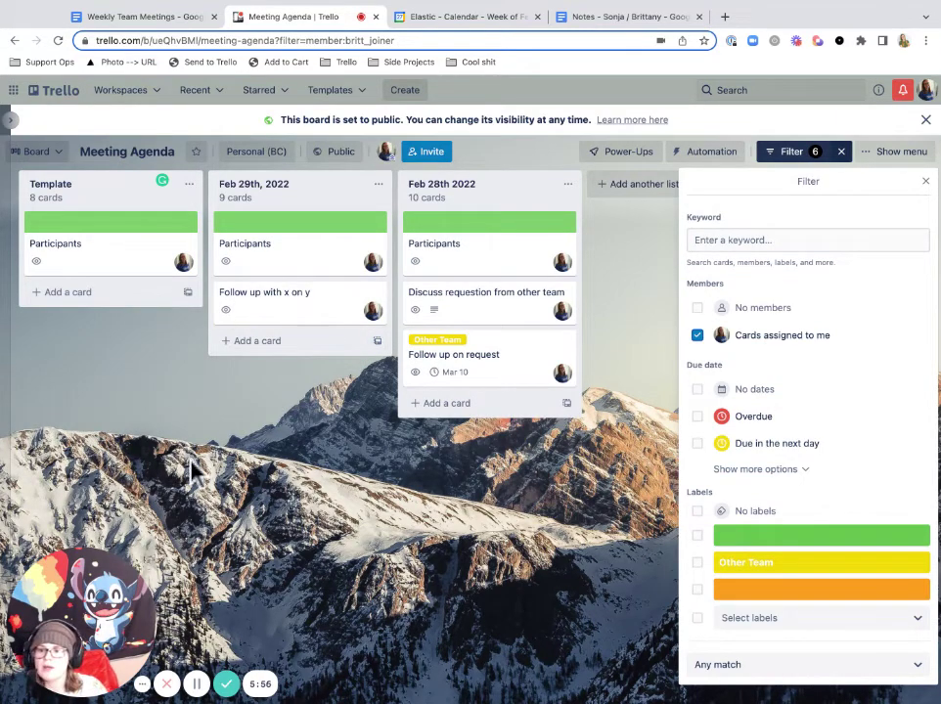
Set the 'Follow up with x on y' card's due date to March 8
left_click(293, 294)
left_click(639, 269)
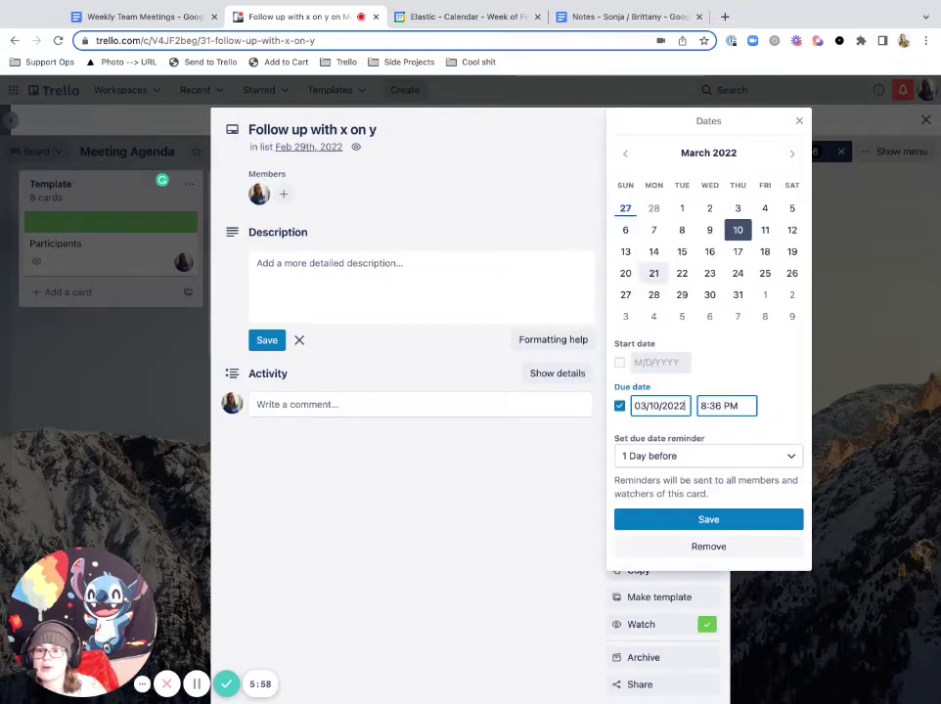
left_click(682, 230)
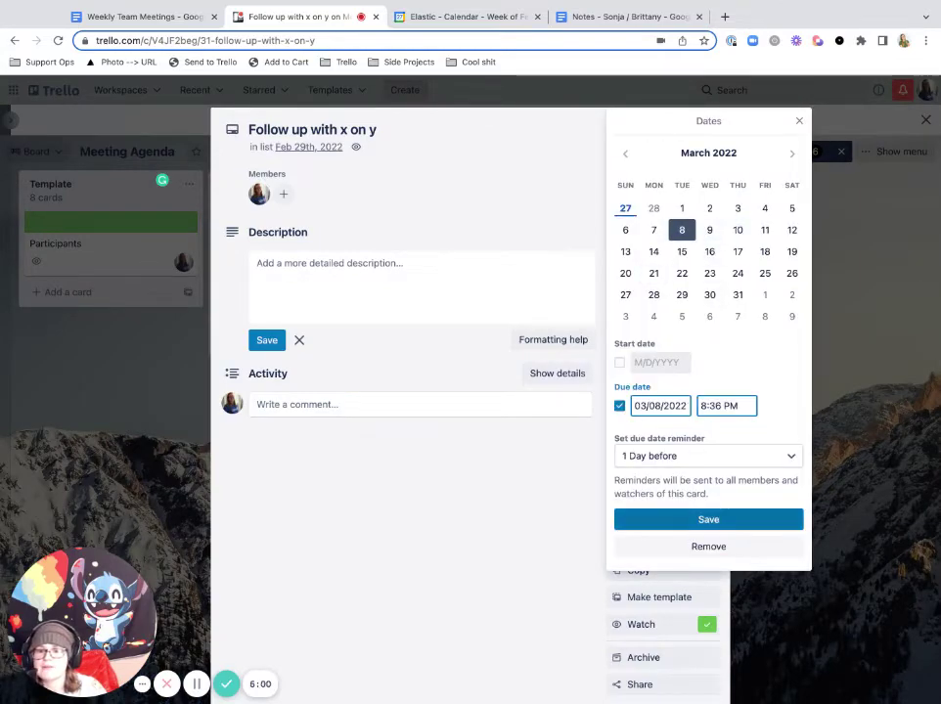
key("Return")
key("Escape")
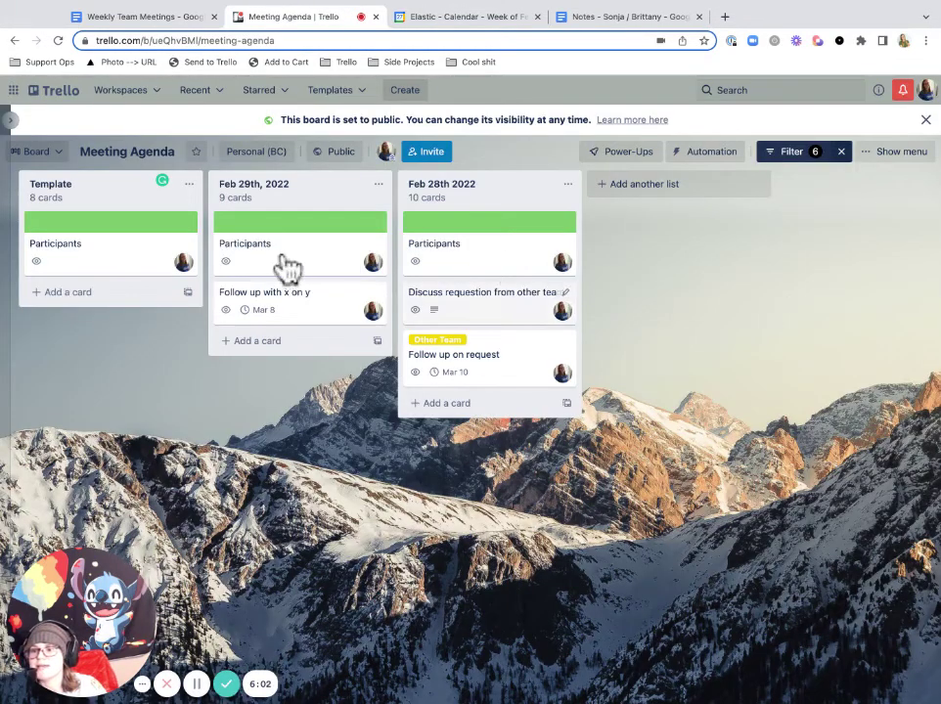
Add a Due in the next month filter to the board
left_click(791, 150)
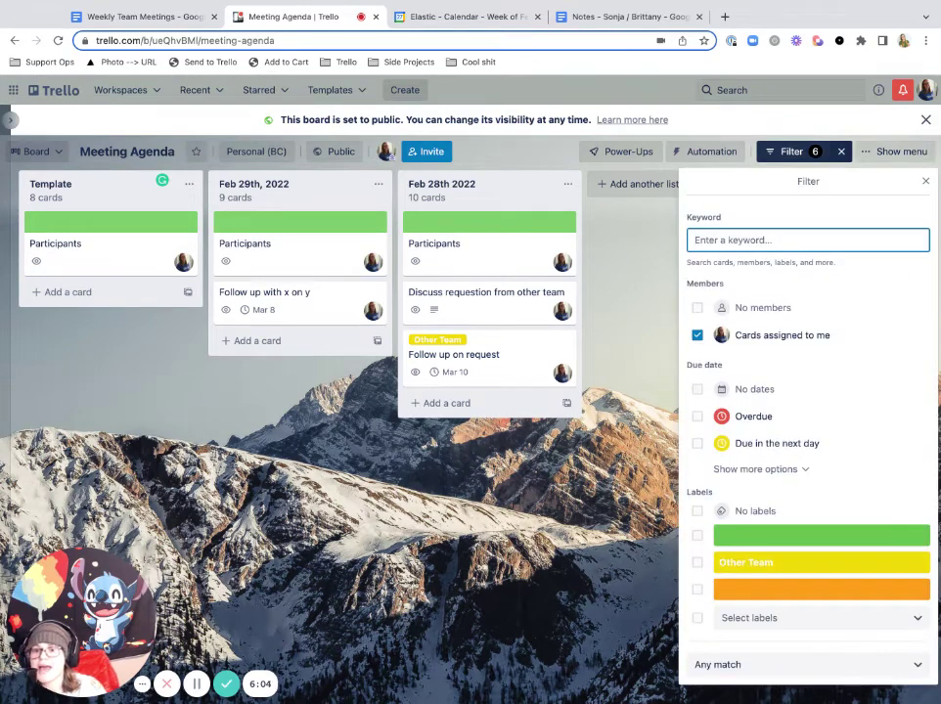
left_click(761, 468)
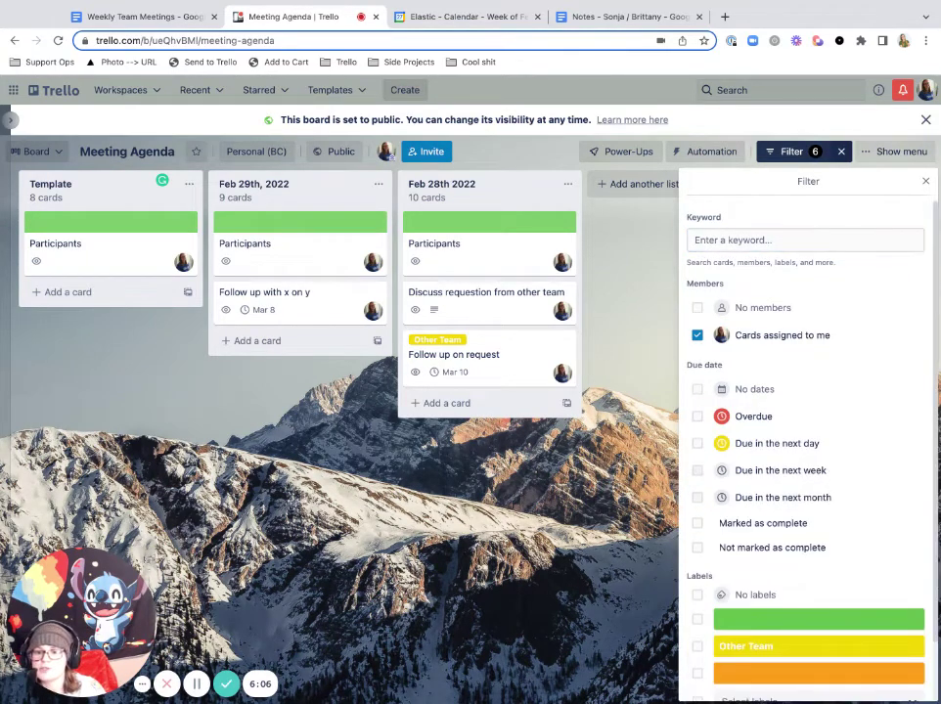
left_click(696, 497)
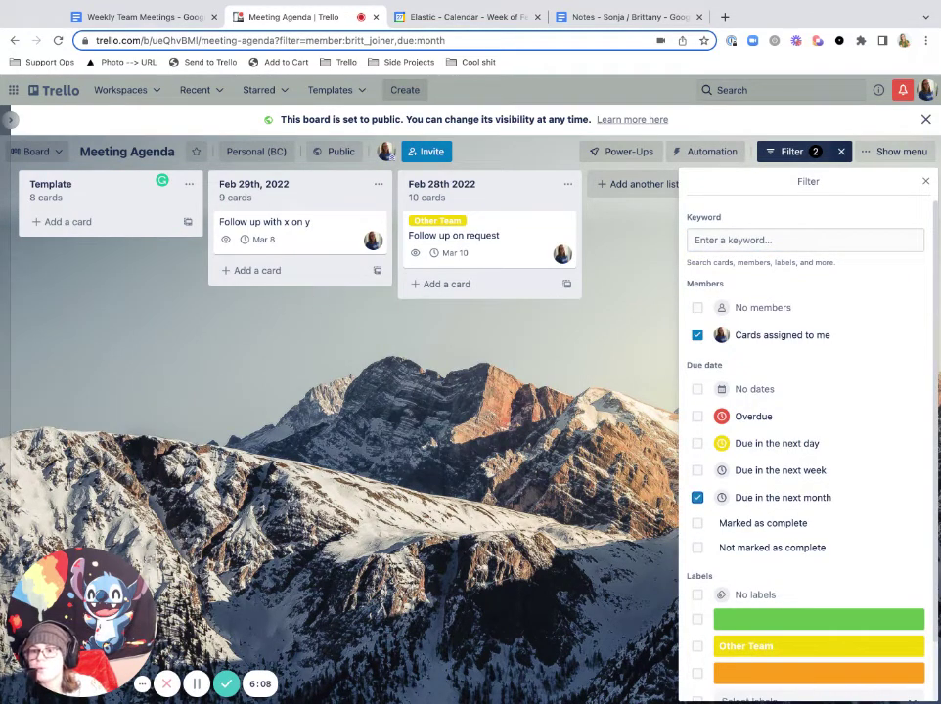
left_click(36, 150)
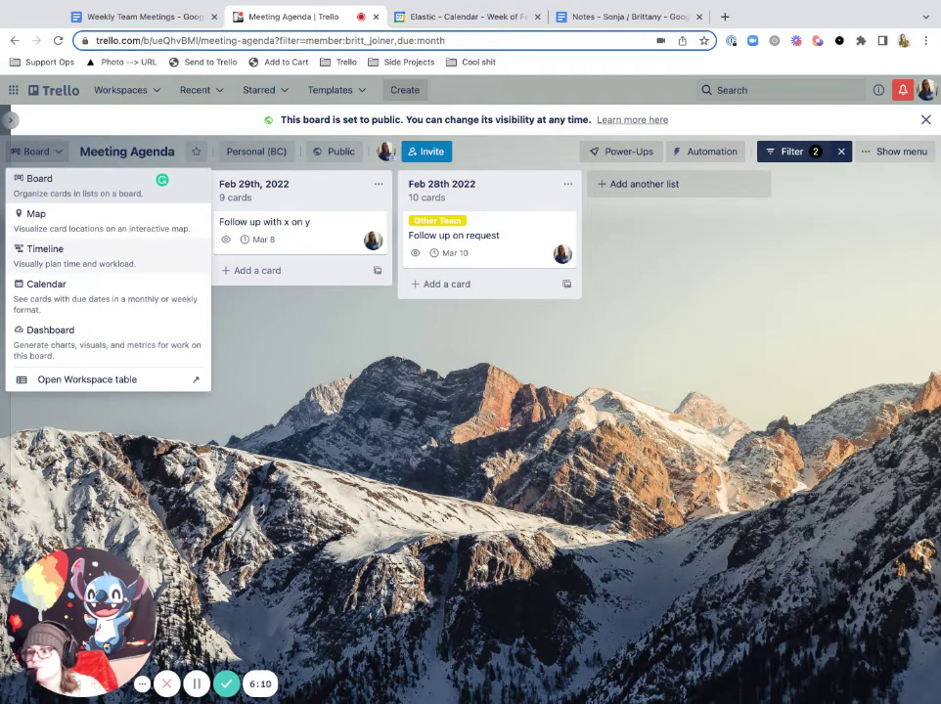
left_click(40, 283)
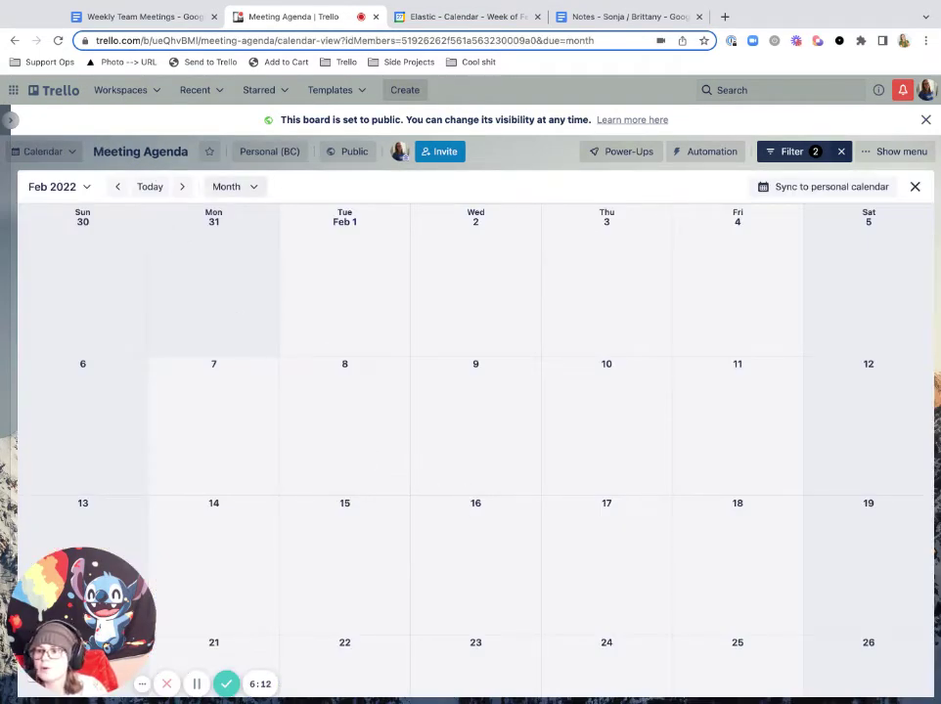
scroll(624, 525, "right", 3)
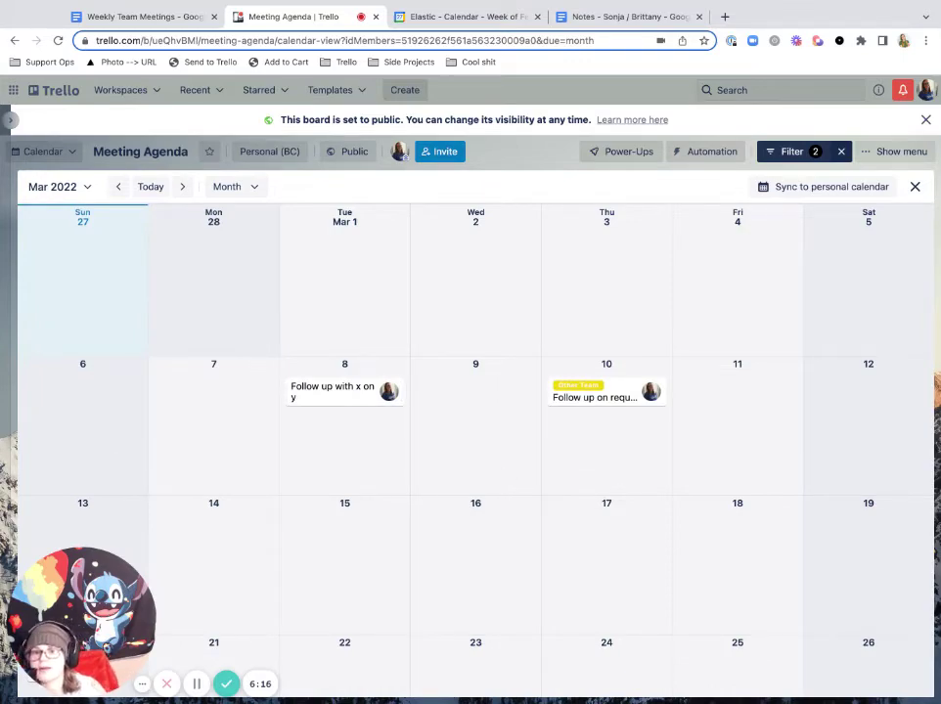
key("alt+Left")
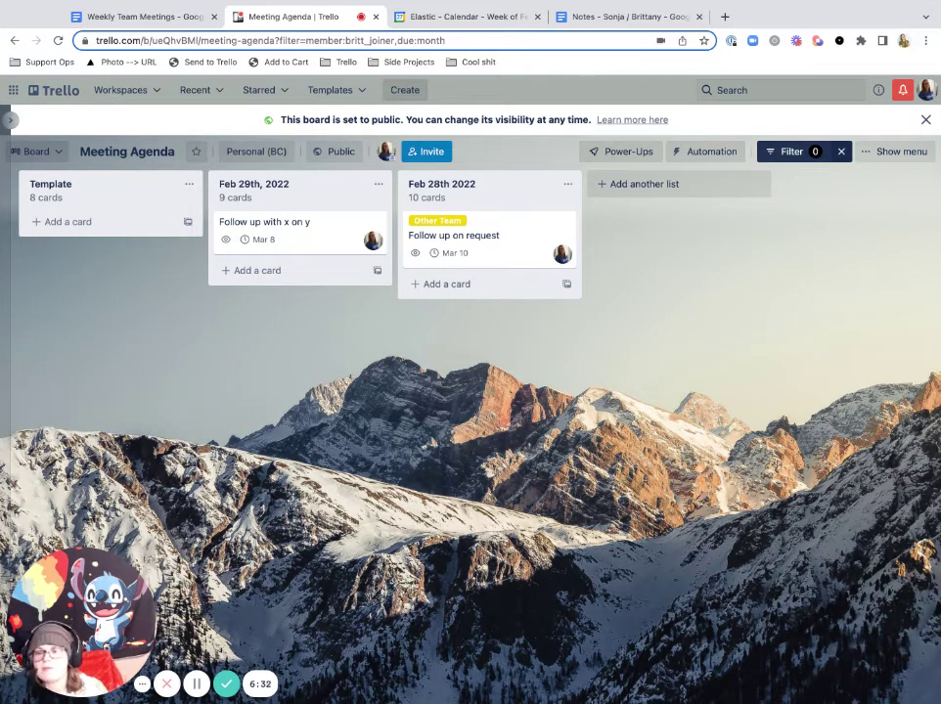
Switch to the Mar 1, 2022 meeting-notes Google Doc
key("ctrl+4")
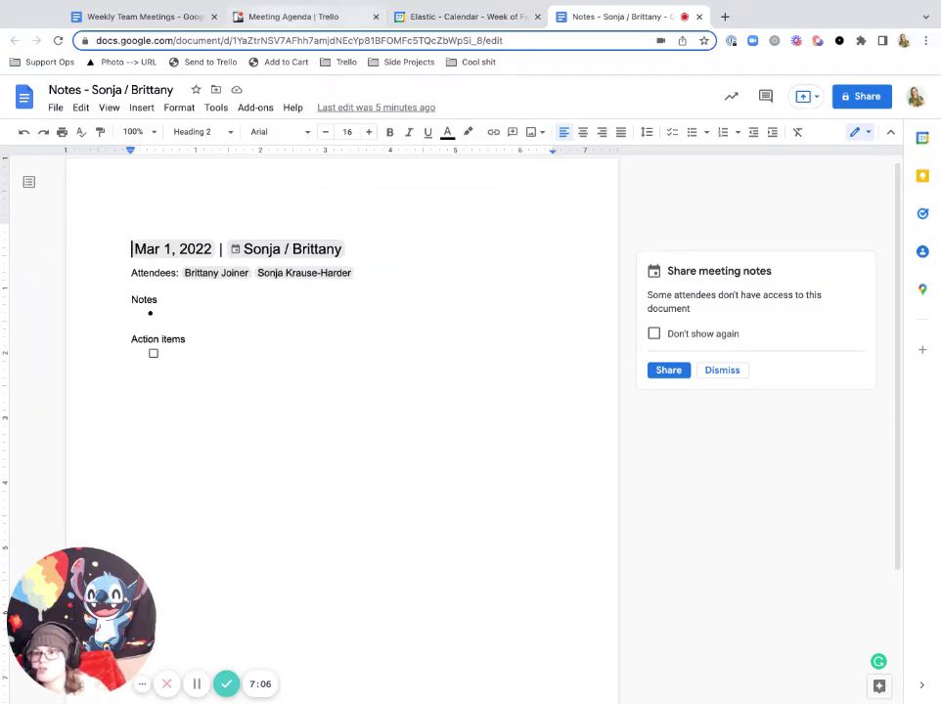
Return to the Meeting Agenda board in Trello and open the 'Follow up with x on y' card
left_click(293, 16)
left_click(270, 221)
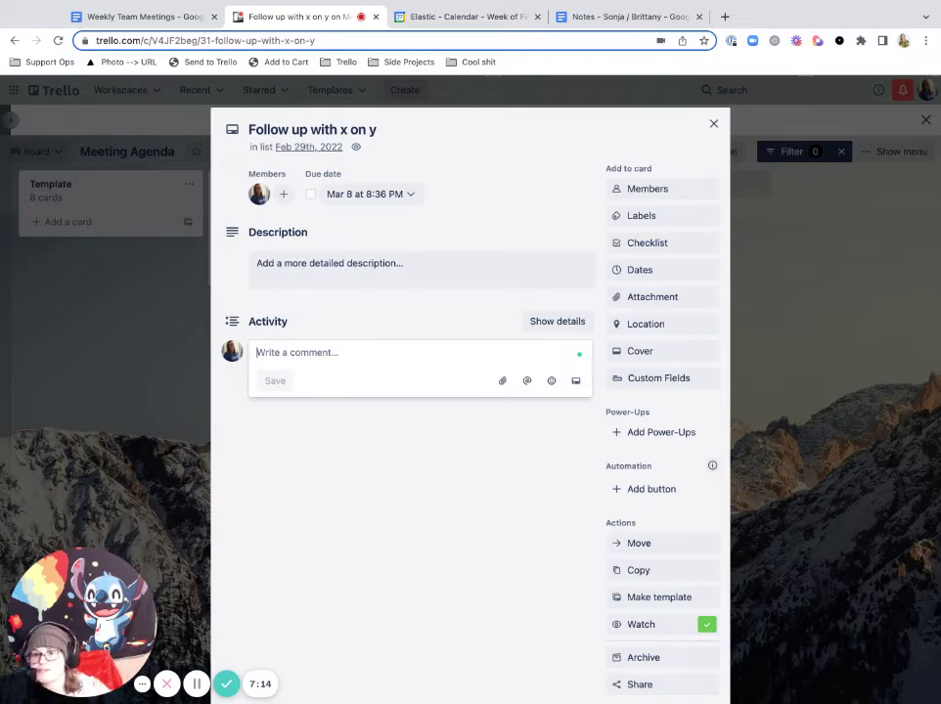
Close the 'Follow up with x on y' card details to show the filtered Meeting Agenda board
left_click(712, 124)
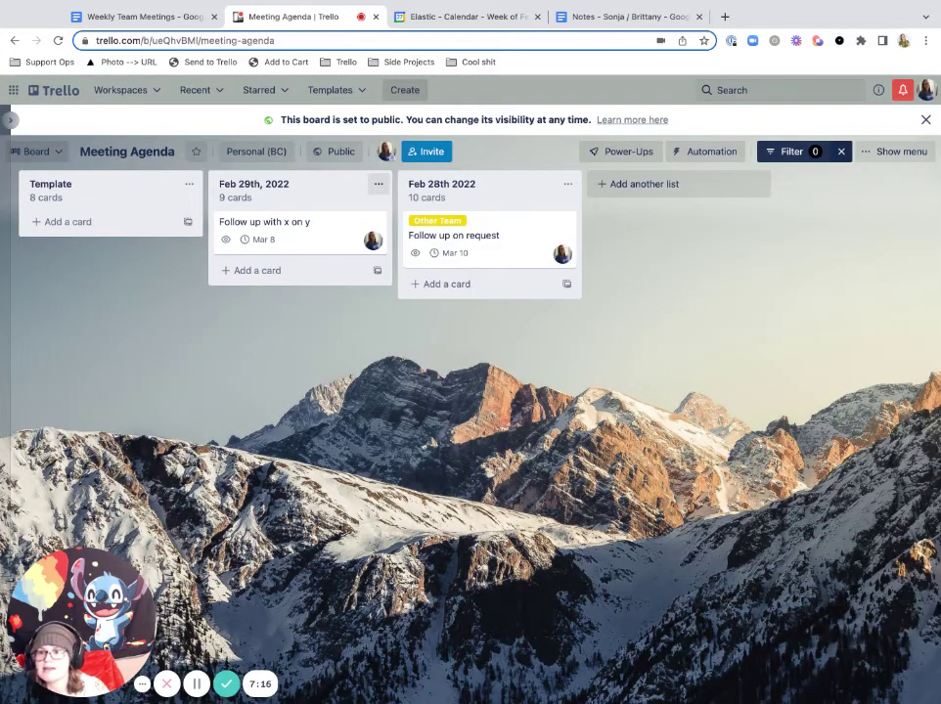